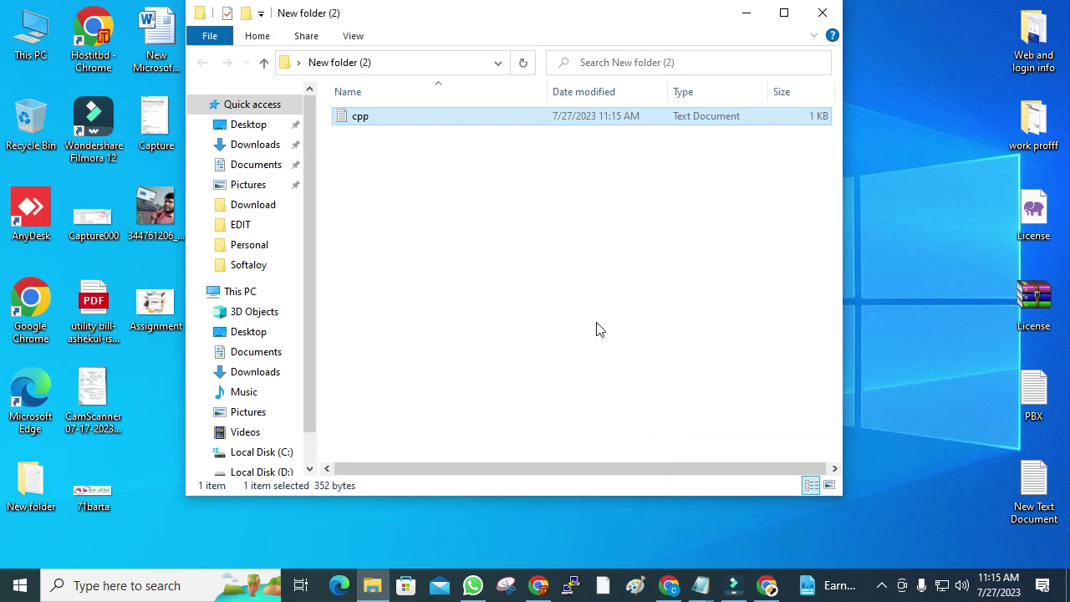
Open the cpp account details text file from New folder (2) in Notepad
click(596, 329)
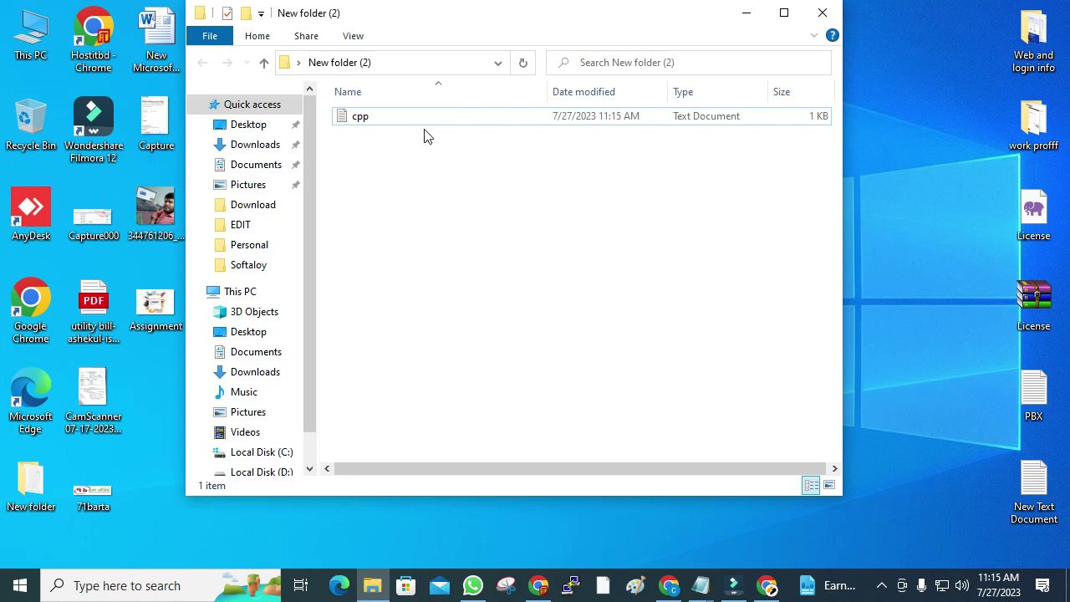
double_click(401, 118)
Copy the Control Panel URL from the cpp notes and bring Chrome forward
drag(531, 328, 130, 216)
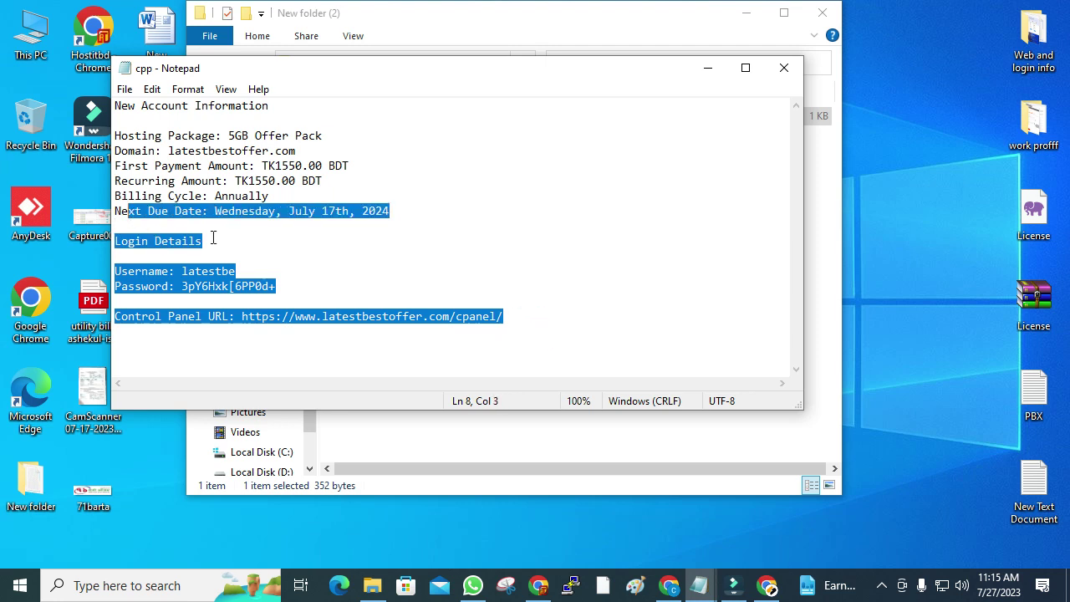
click(294, 277)
drag(505, 319, 240, 313)
key(ctrl+c)
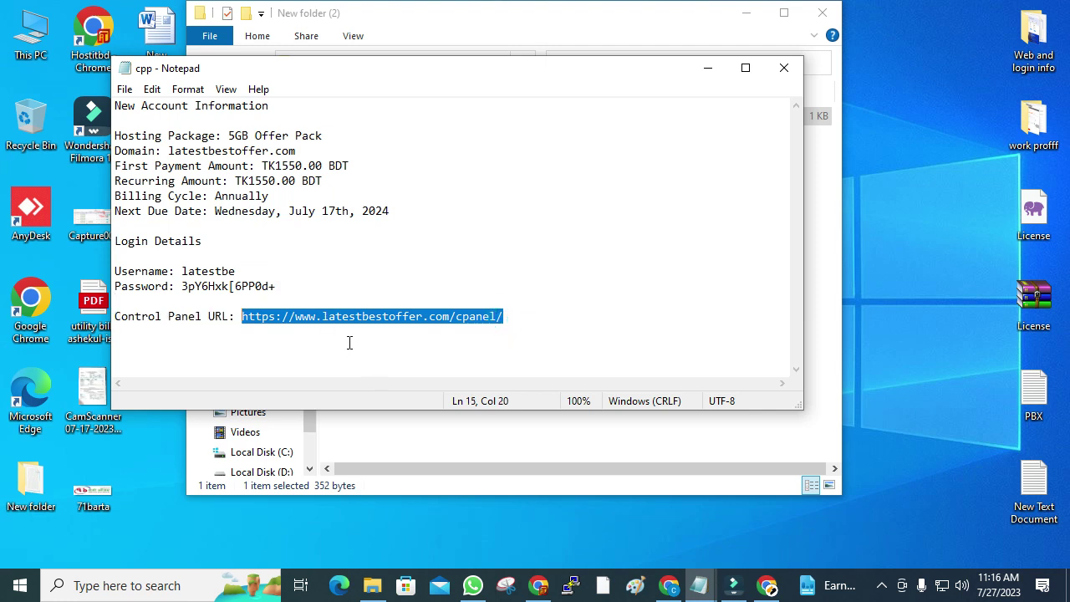
click(538, 583)
Load the copied cPanel address in a new browser tab
click(225, 16)
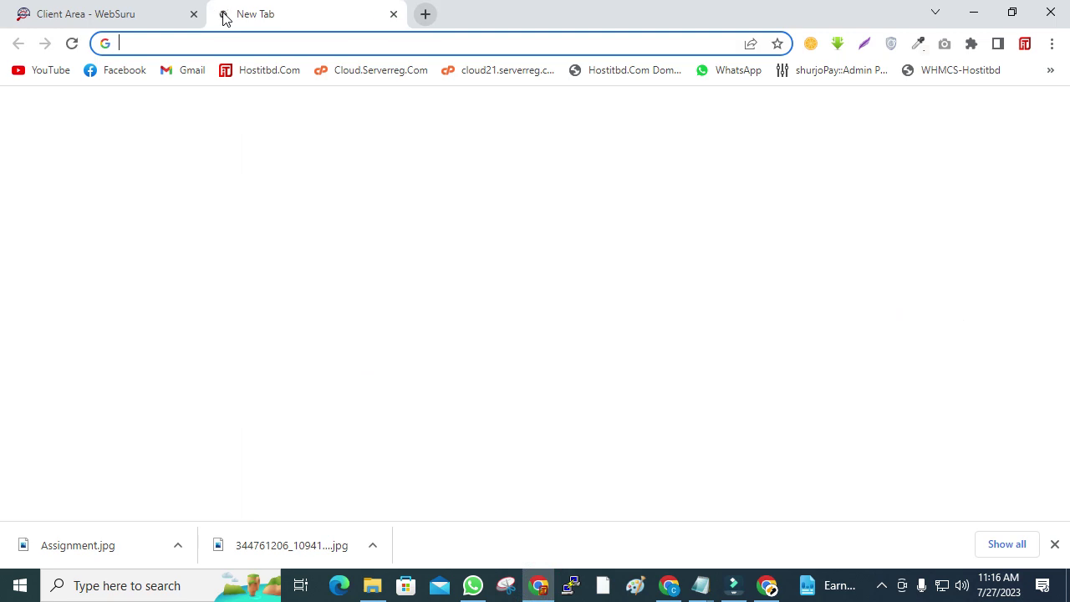
key(ctrl+v)
key(Return)
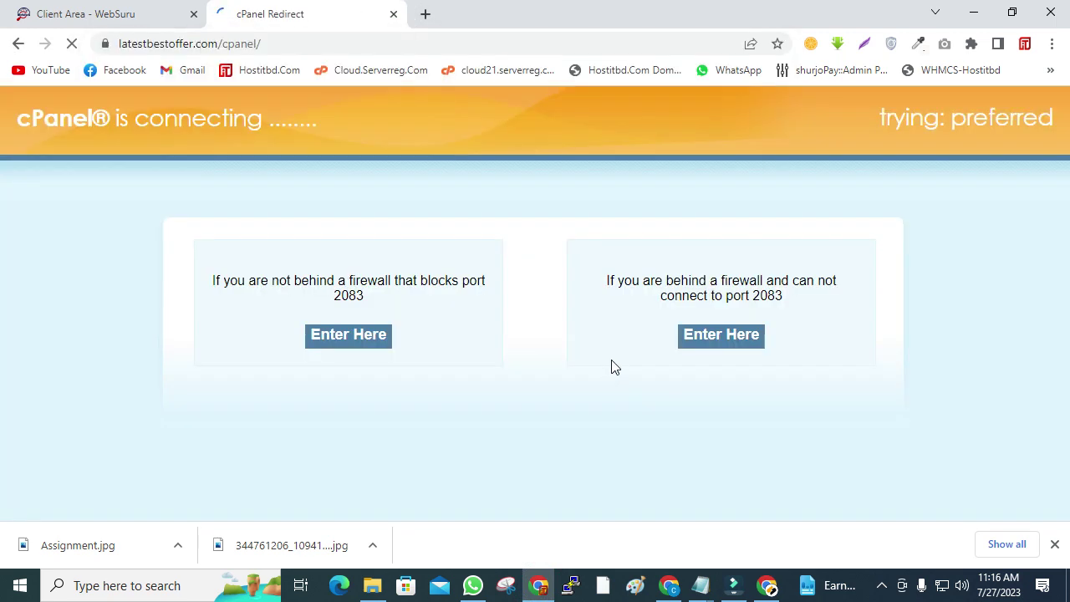
Enter the account username from the notes into the cPanel login form
mouse_move(706, 587)
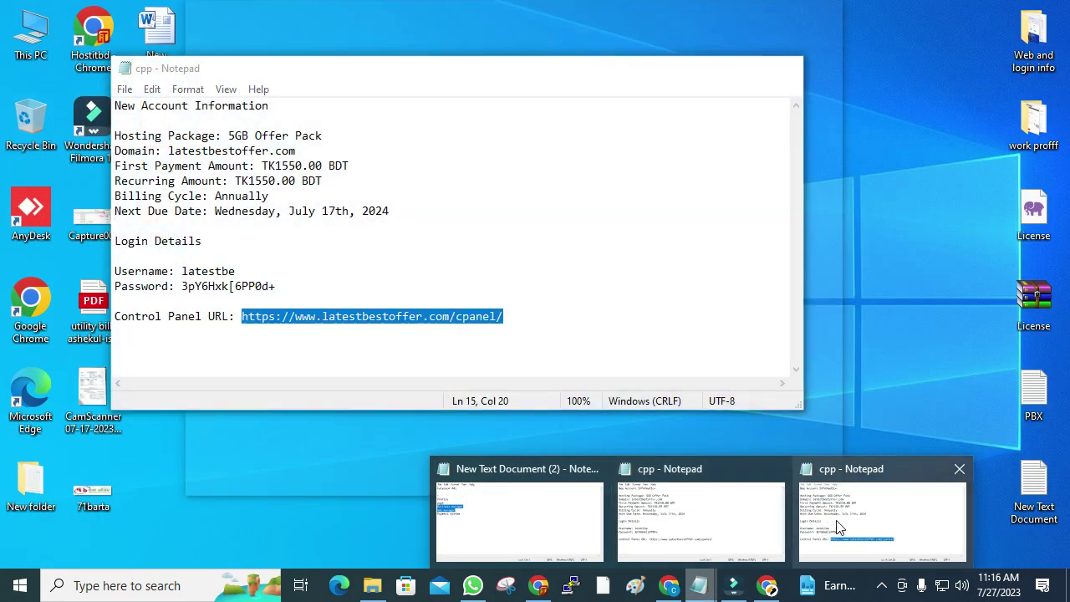
click(836, 527)
double_click(208, 271)
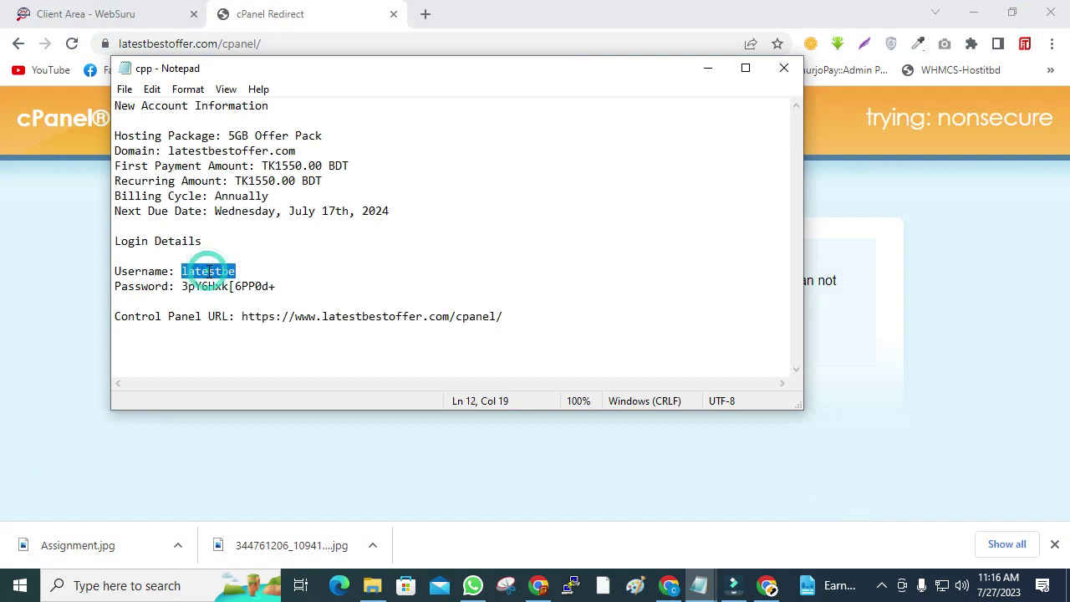
click(50, 261)
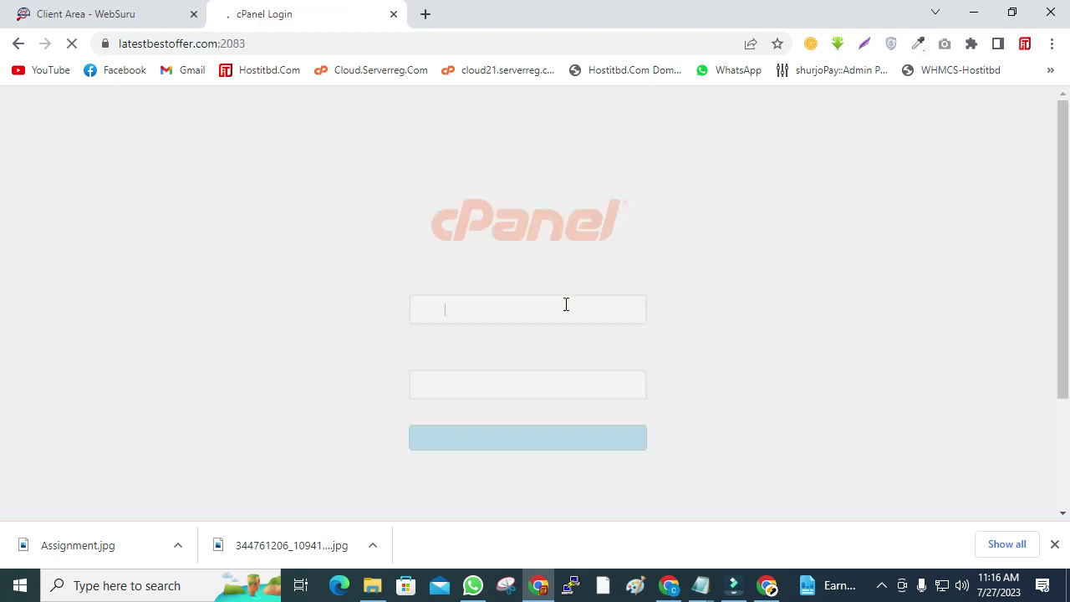
click(544, 309)
text(latestbe)
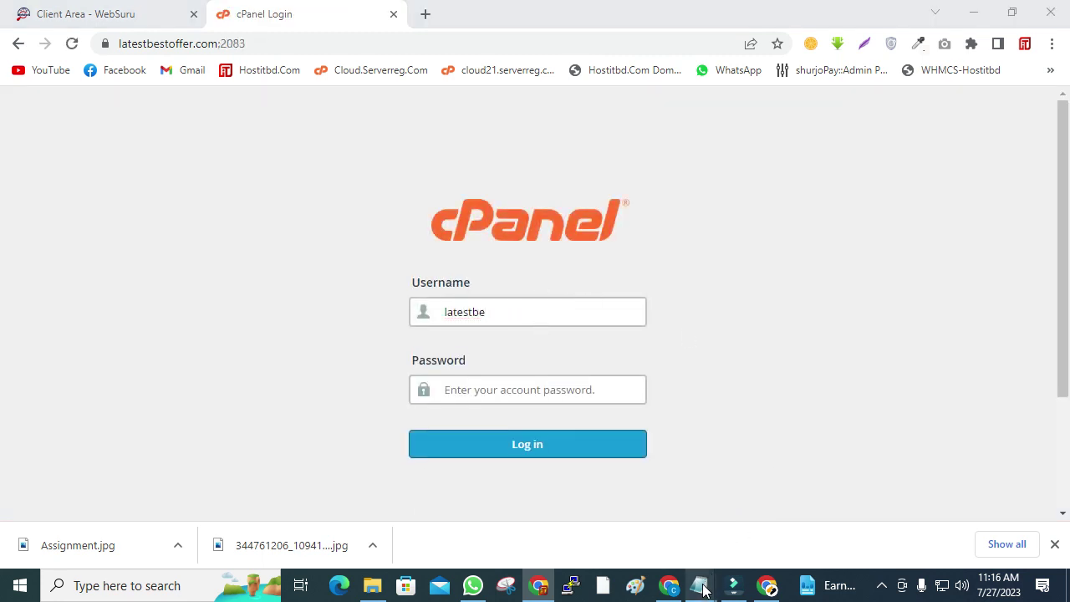
Copy the account password from the notes into the Password field and log in
mouse_move(702, 585)
click(832, 514)
click(294, 288)
drag(294, 289, 181, 288)
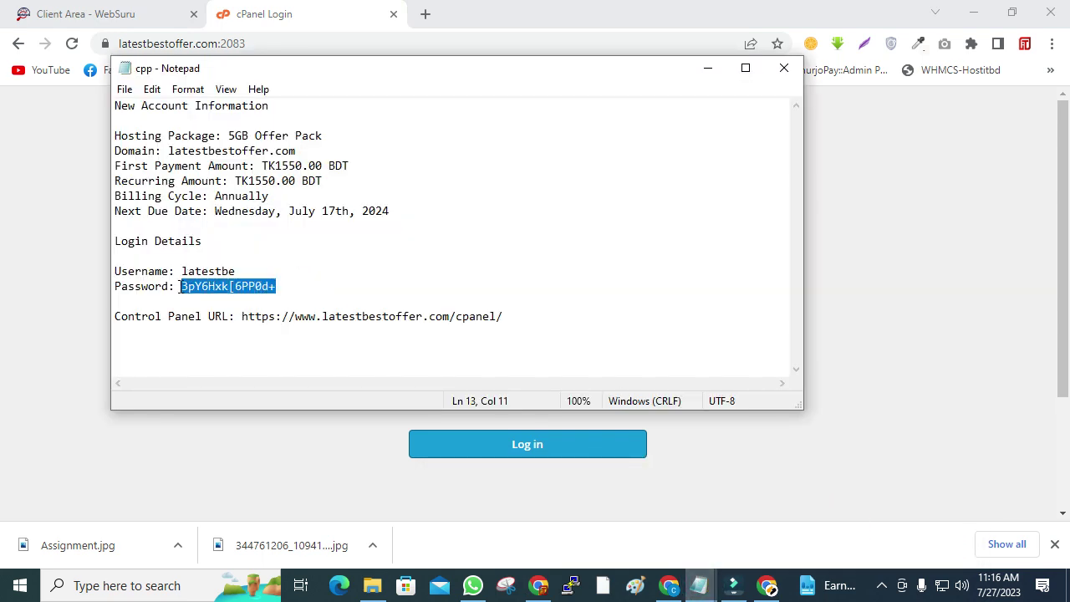
key(ctrl+c)
key(alt+Tab)
click(490, 385)
key(ctrl+v)
click(550, 452)
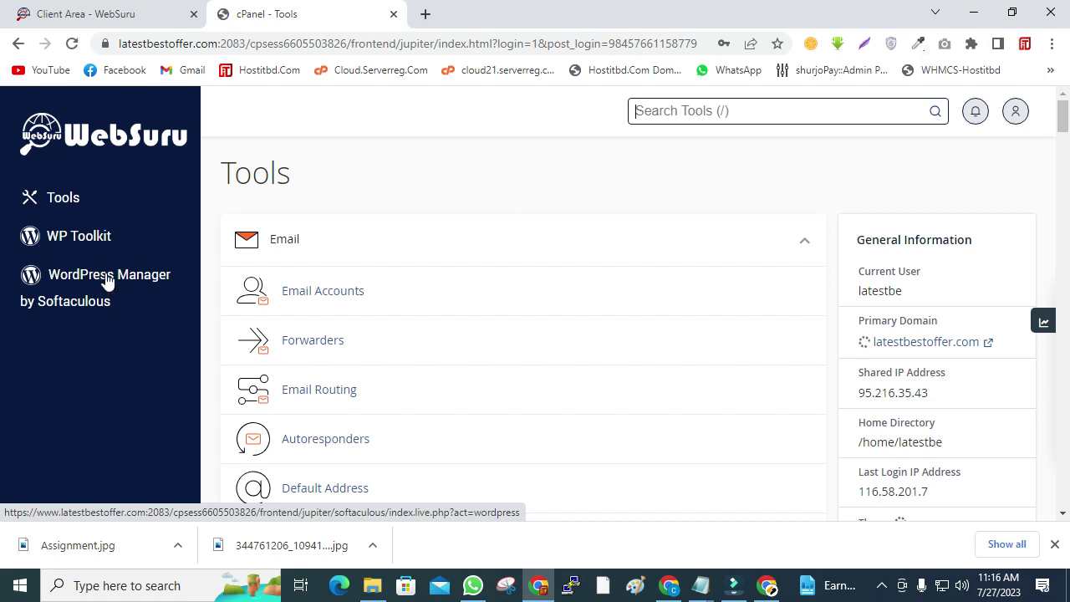
Let Chrome save the password, zoom the page out, and launch Softaculous Apps Installer
click(691, 282)
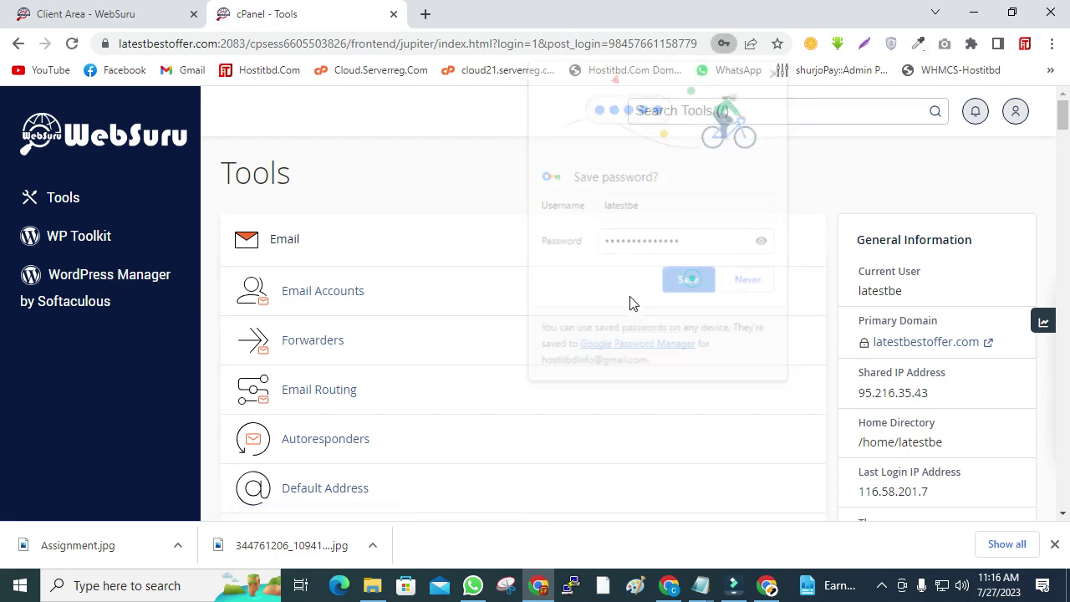
scroll(531, 430, down, 15)
key(ctrl+minus)
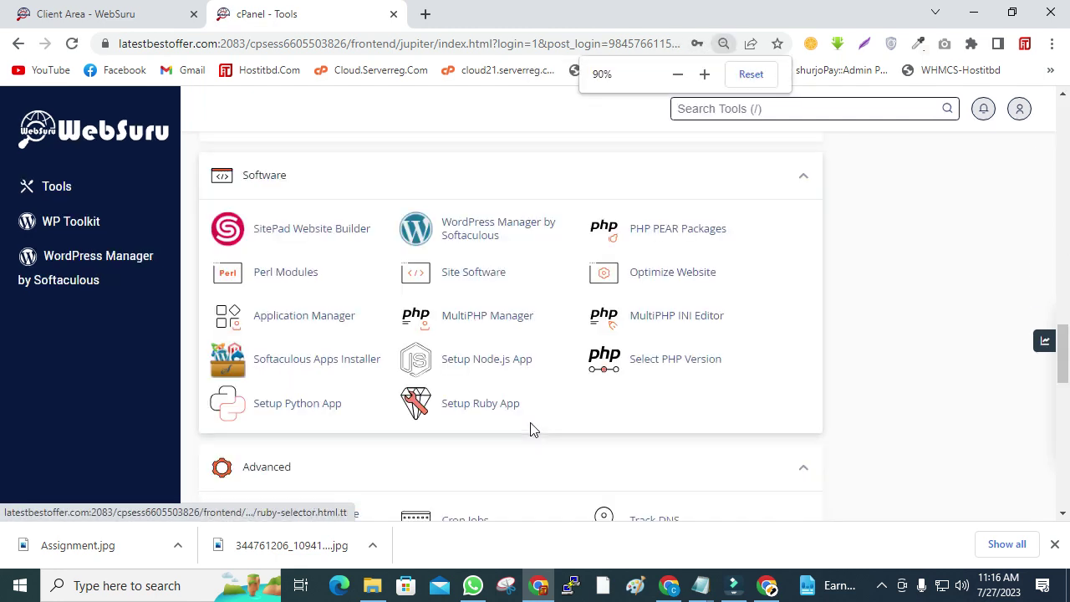
scroll(530, 430, down, 5)
scroll(382, 352, up, 3)
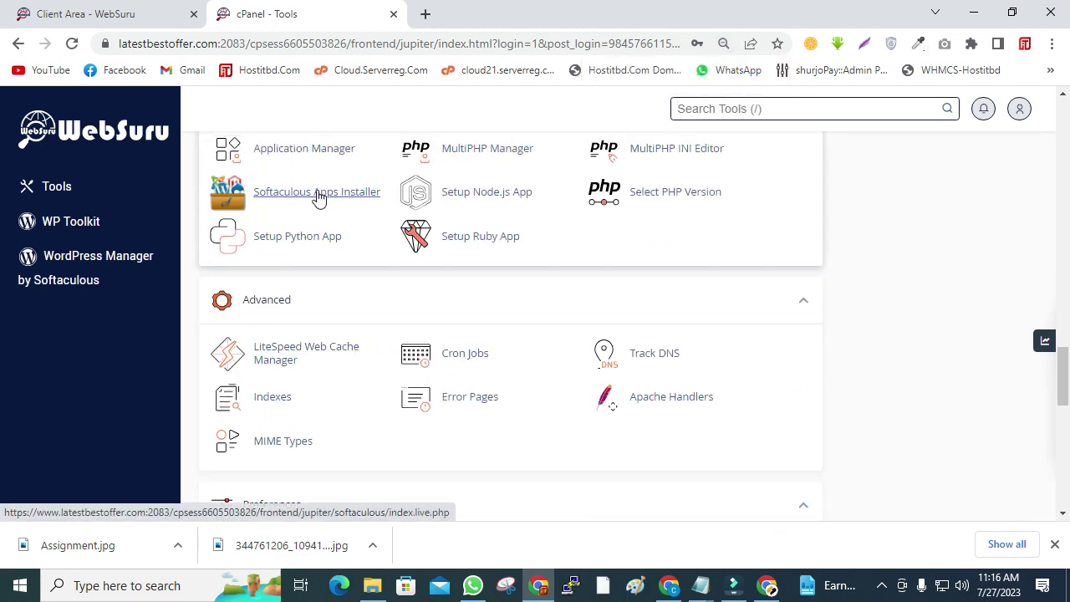
click(322, 197)
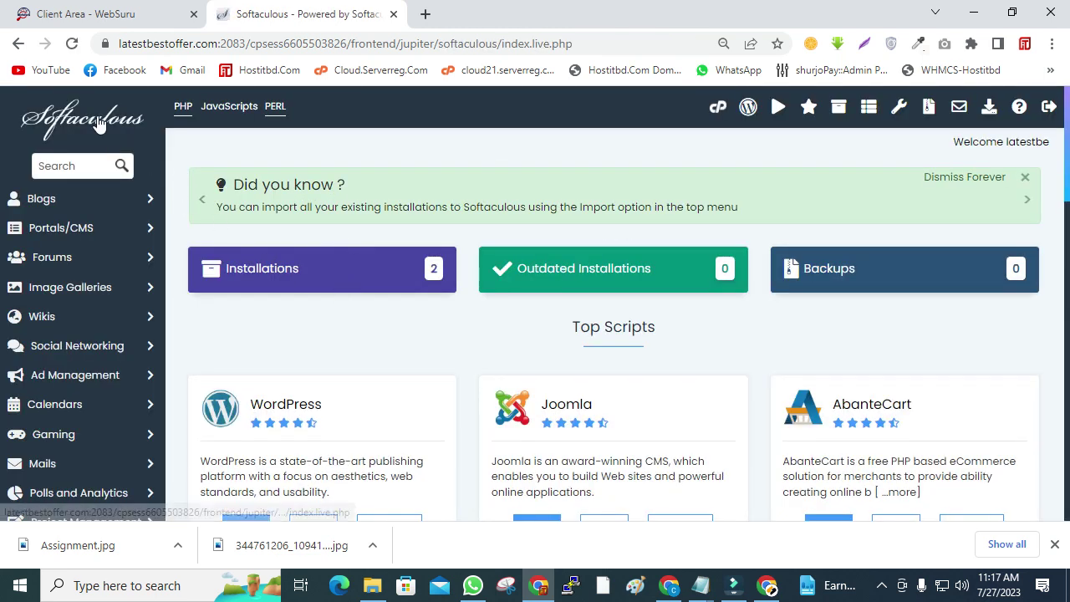
Open Installations listing both WordPress 6.2.2 installs and review the bulk-action options
click(75, 117)
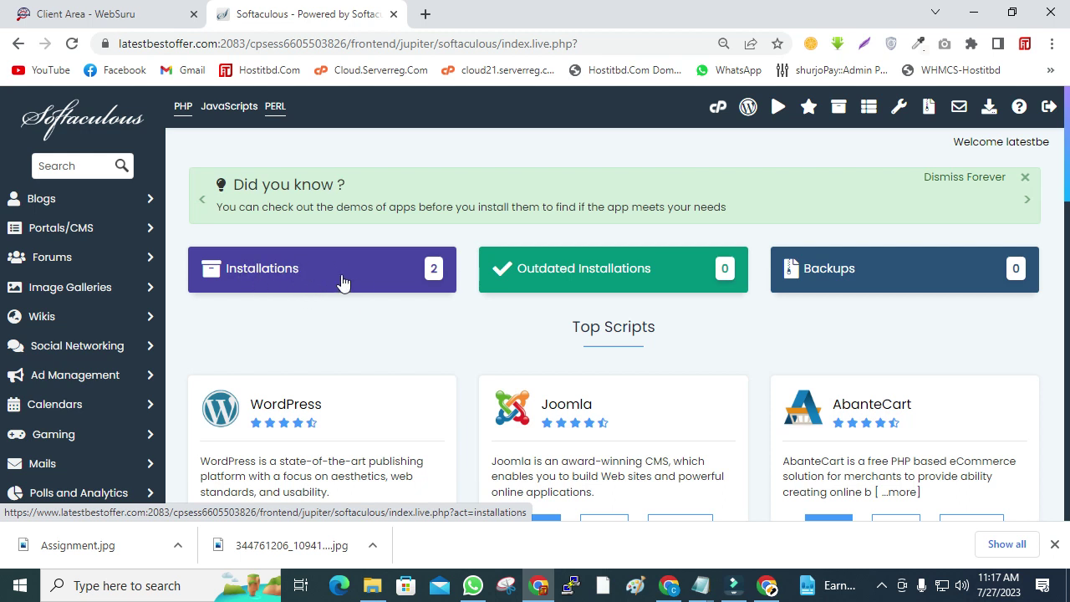
click(342, 280)
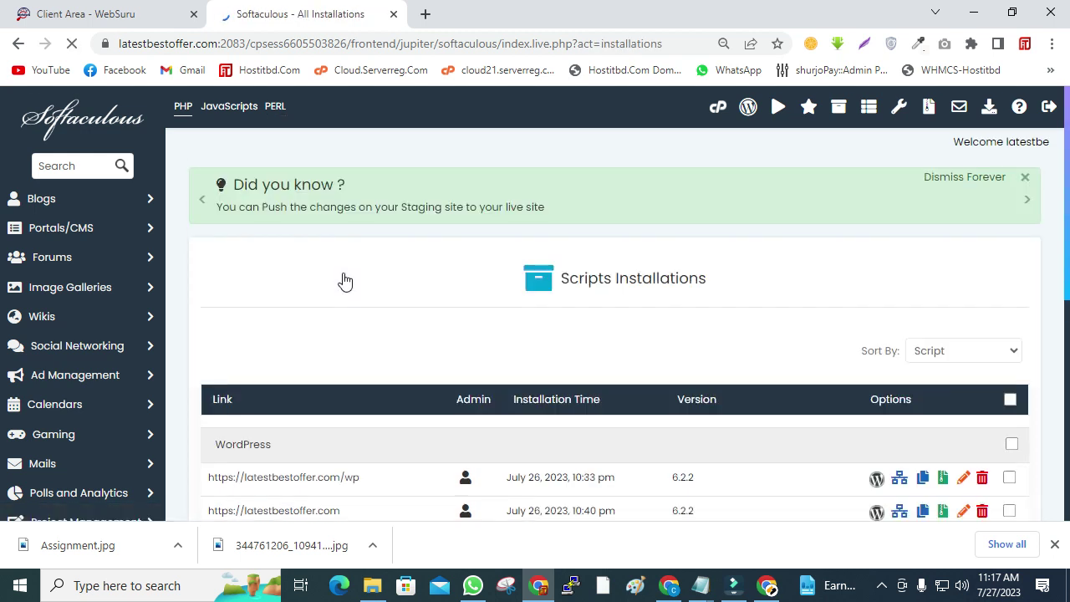
scroll(346, 278, down, 1)
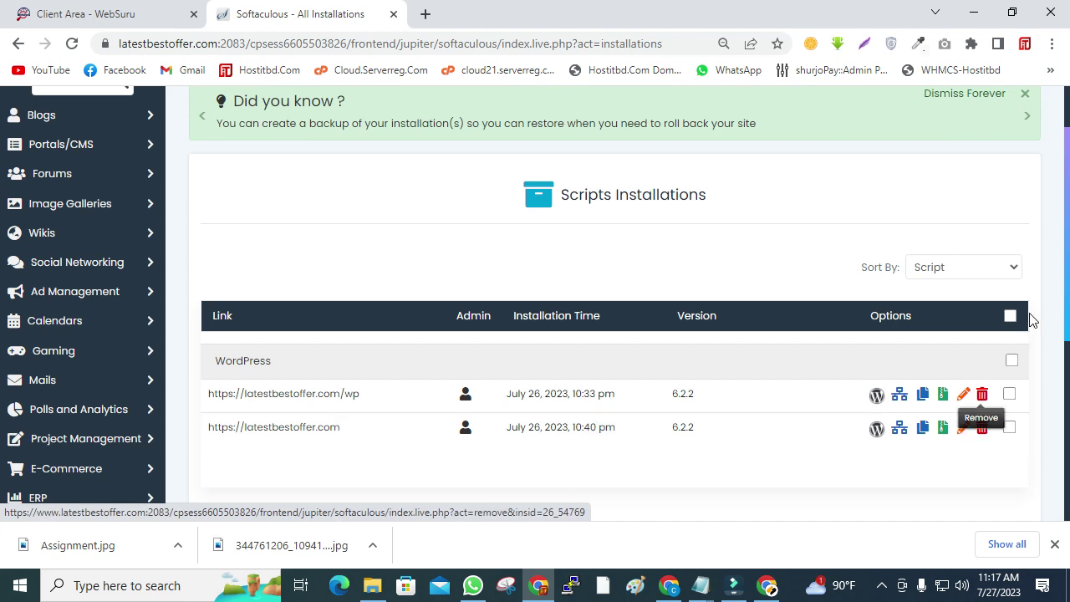
click(1010, 318)
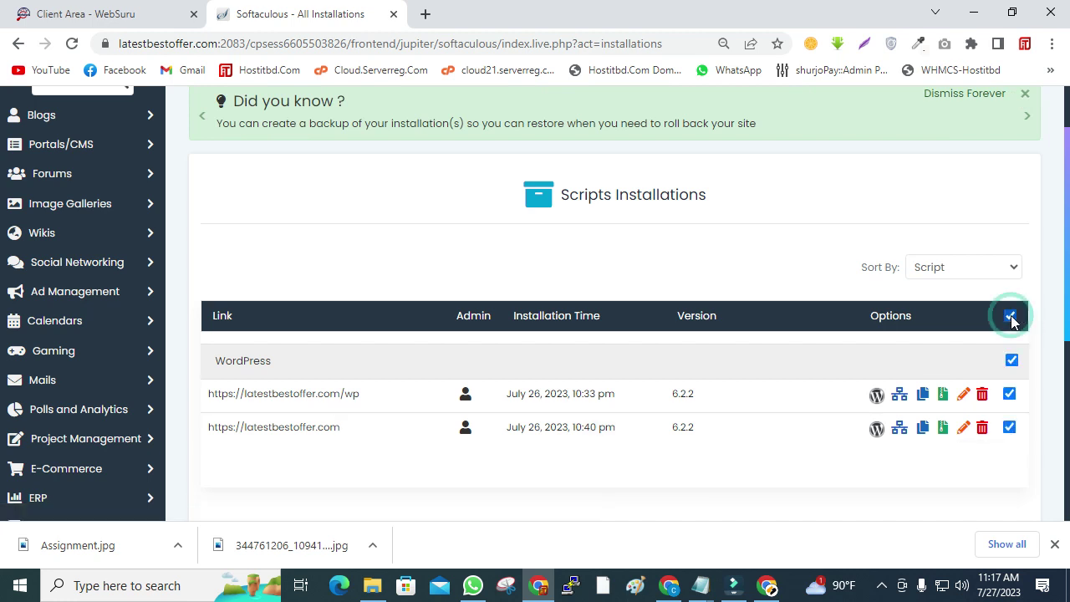
scroll(1016, 334, down, 2)
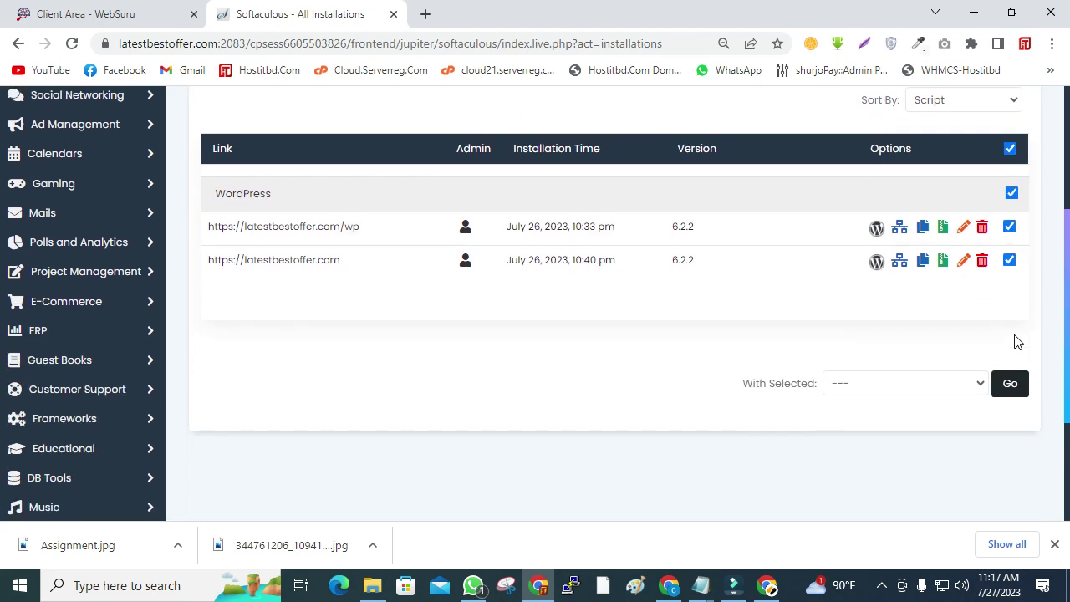
click(945, 386)
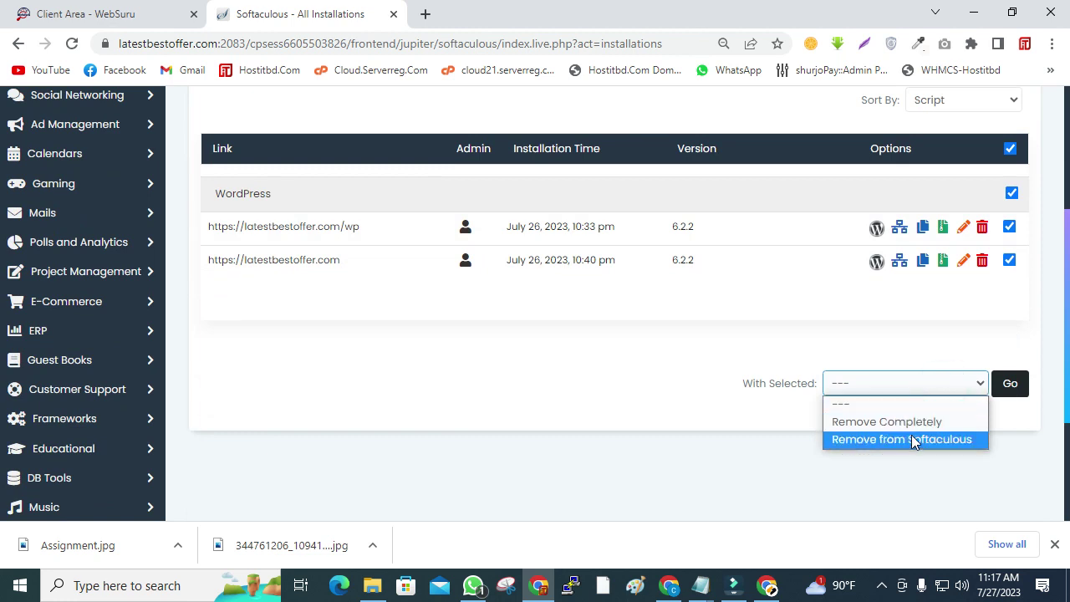
click(764, 347)
scroll(764, 342, up, 2)
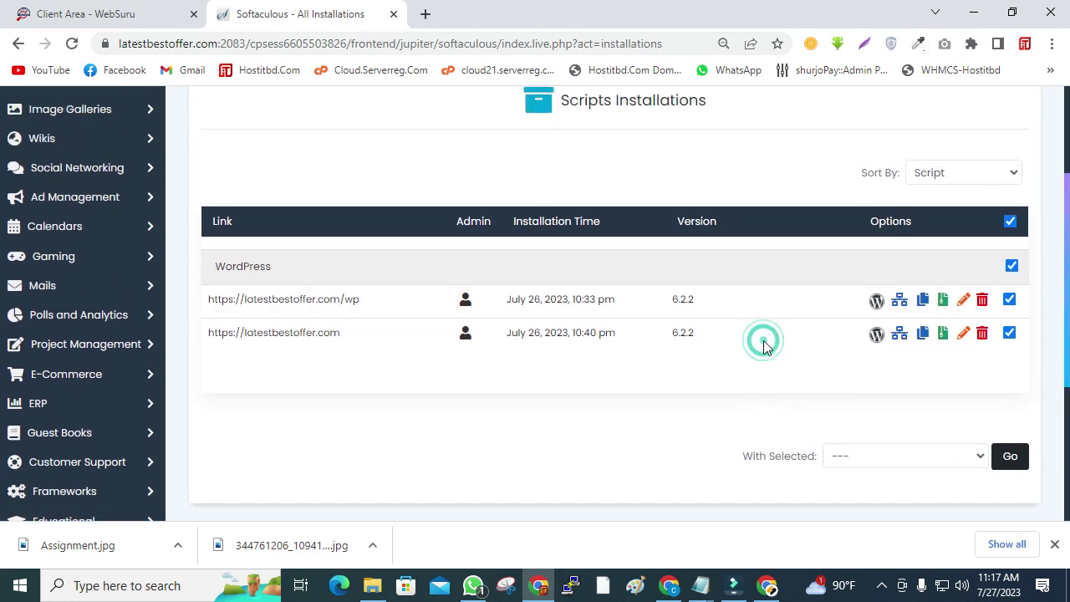
click(1011, 234)
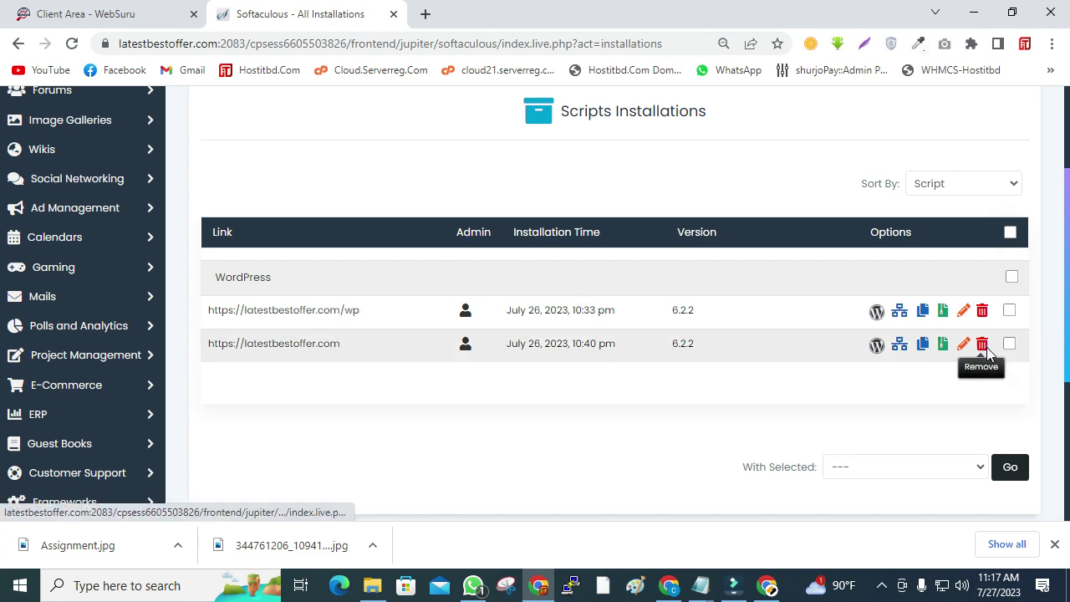
Remove the root-domain WordPress install at latestbestoffer.com
click(984, 346)
scroll(613, 376, down, 5)
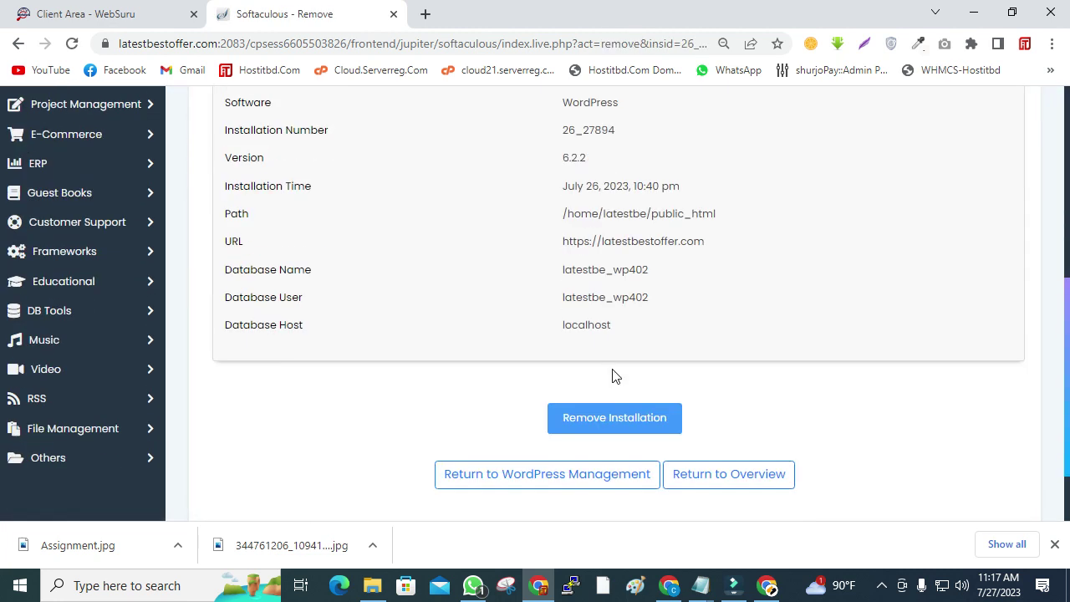
click(635, 426)
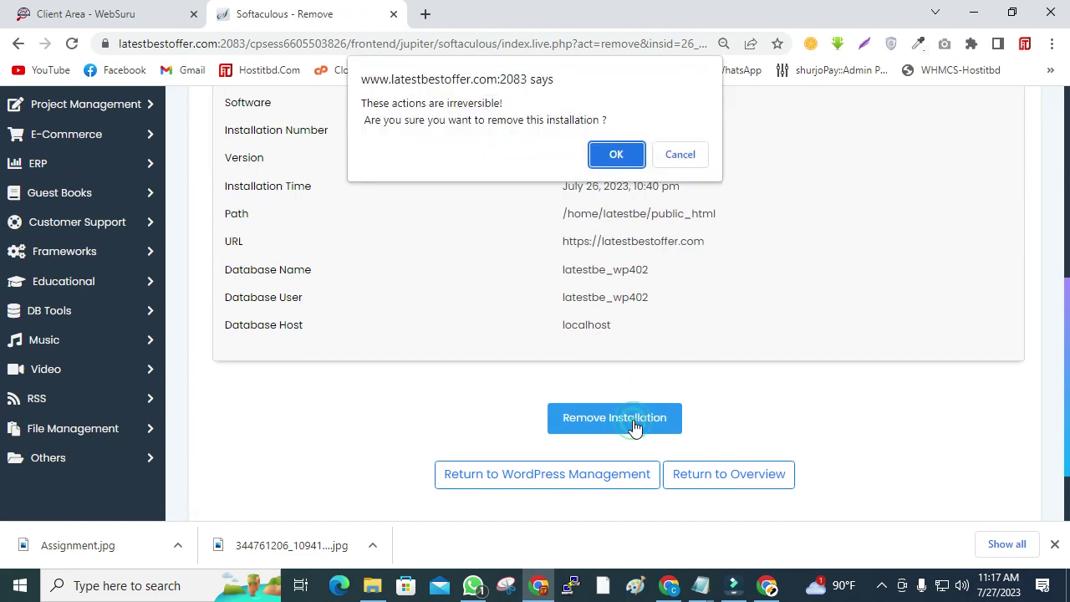
click(624, 156)
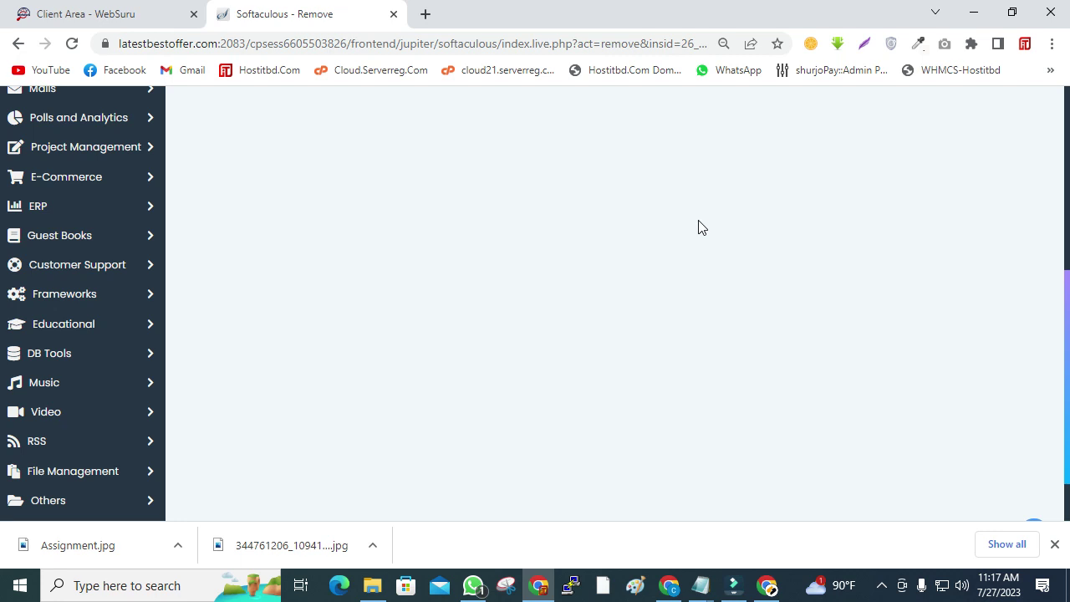
click(583, 259)
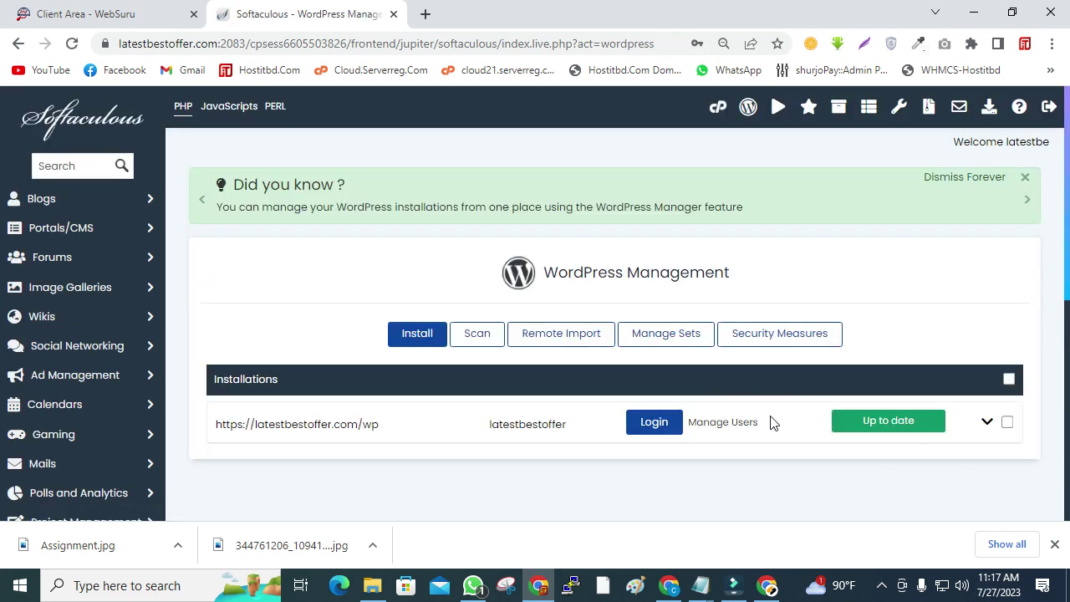
Remove the latestbestoffer.com/wp install and return to the Softaculous home page
click(79, 124)
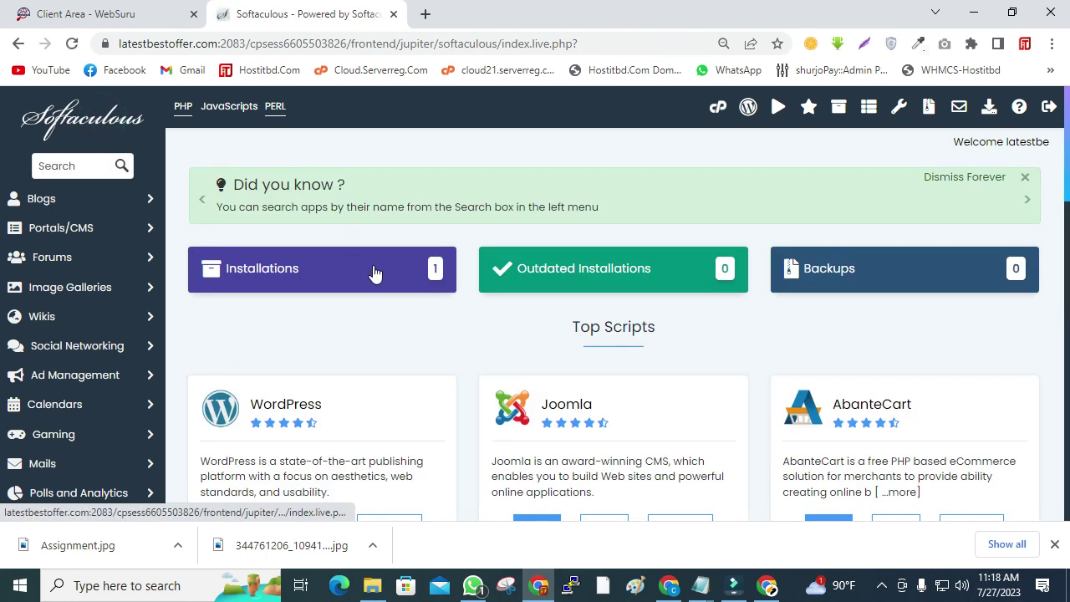
scroll(370, 275, down, 1)
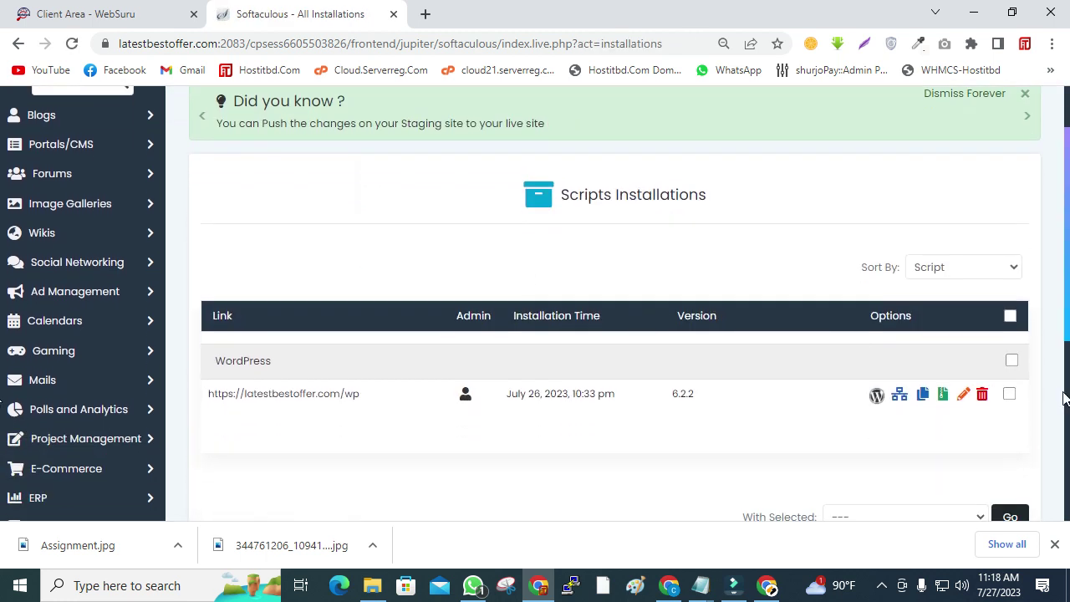
click(983, 398)
scroll(643, 366, down, 5)
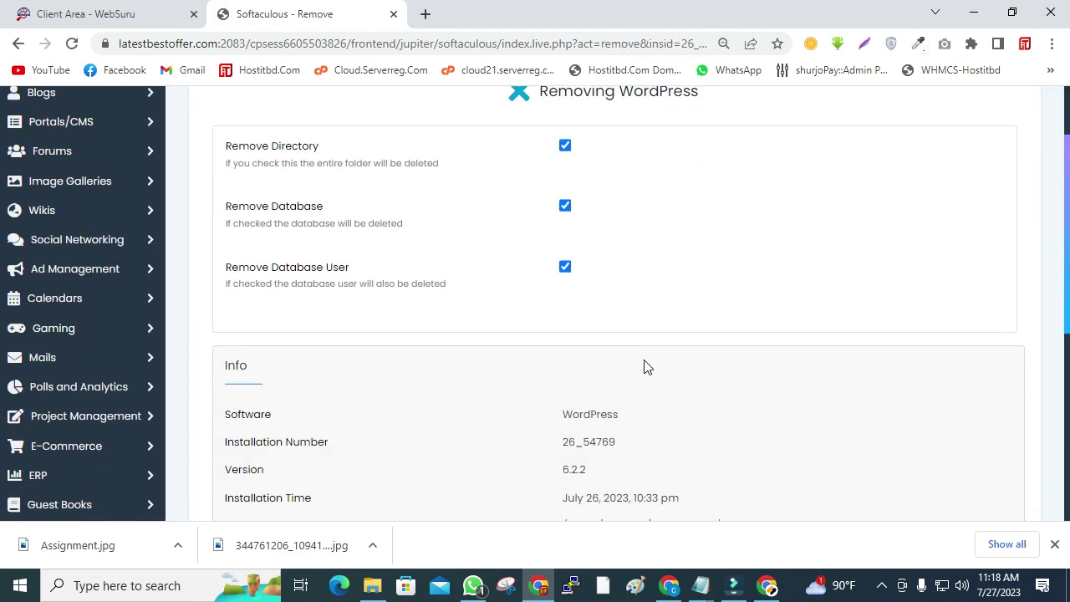
click(652, 428)
click(616, 156)
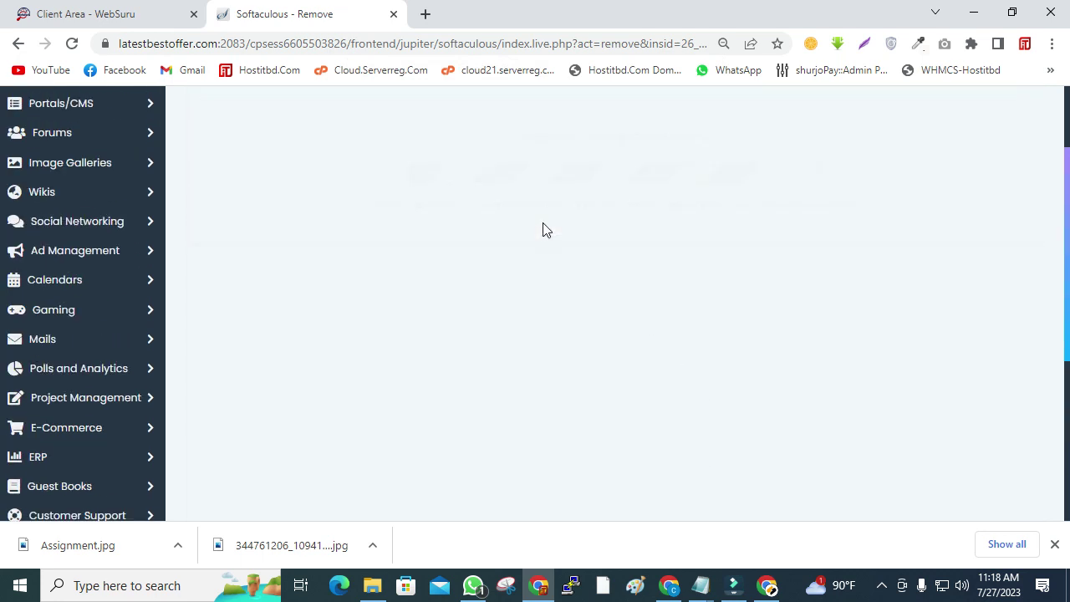
scroll(173, 151, up, 3)
click(92, 114)
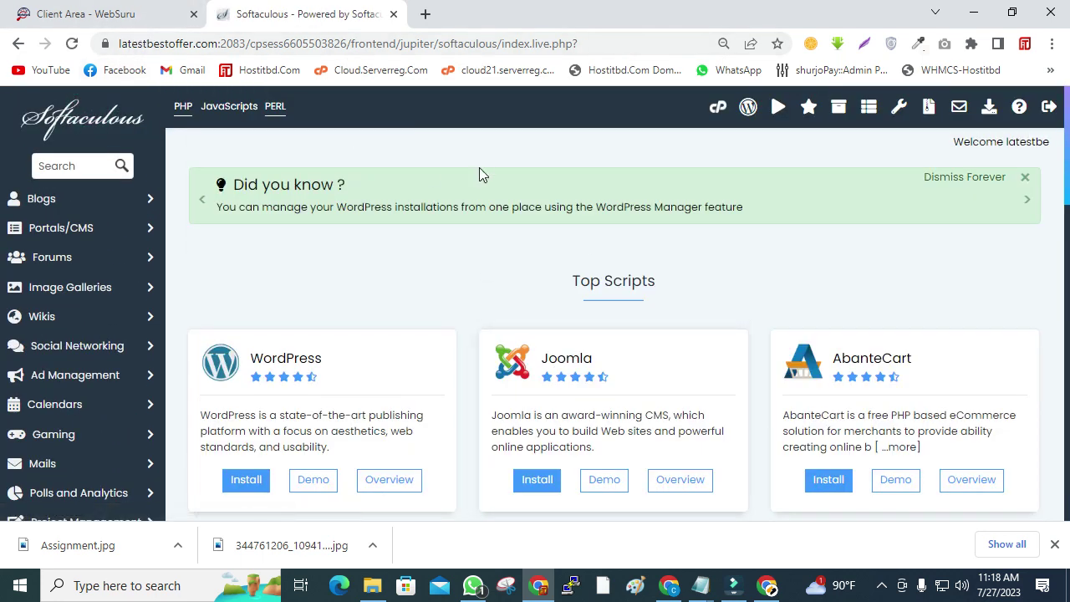
Open cPanel in a new tab and confirm latestbestoffer.com returns 404 Not Found
right_click(717, 111)
click(738, 118)
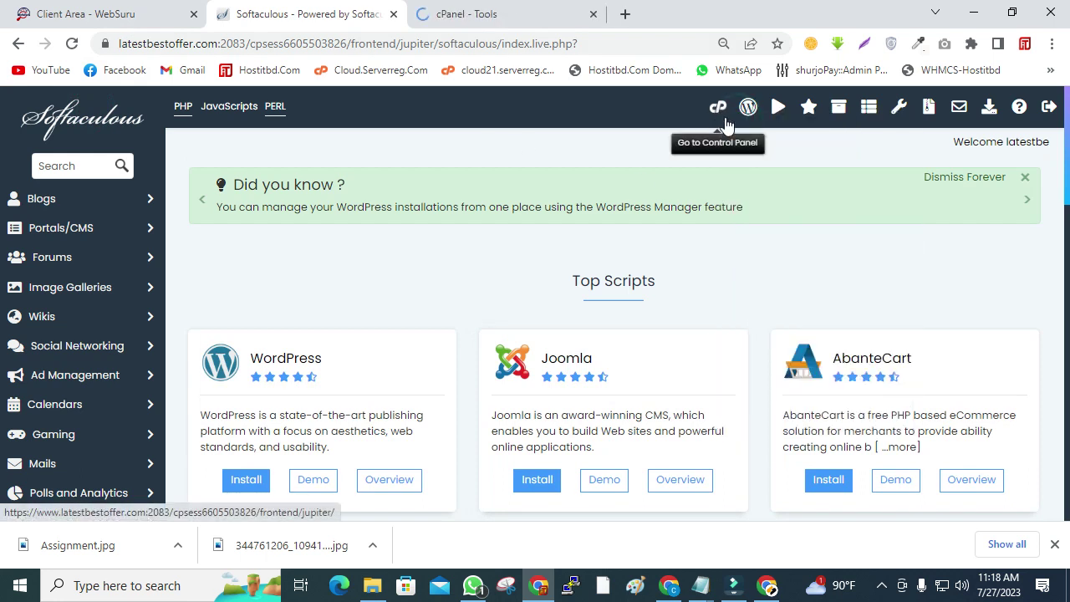
key(ctrl+Tab)
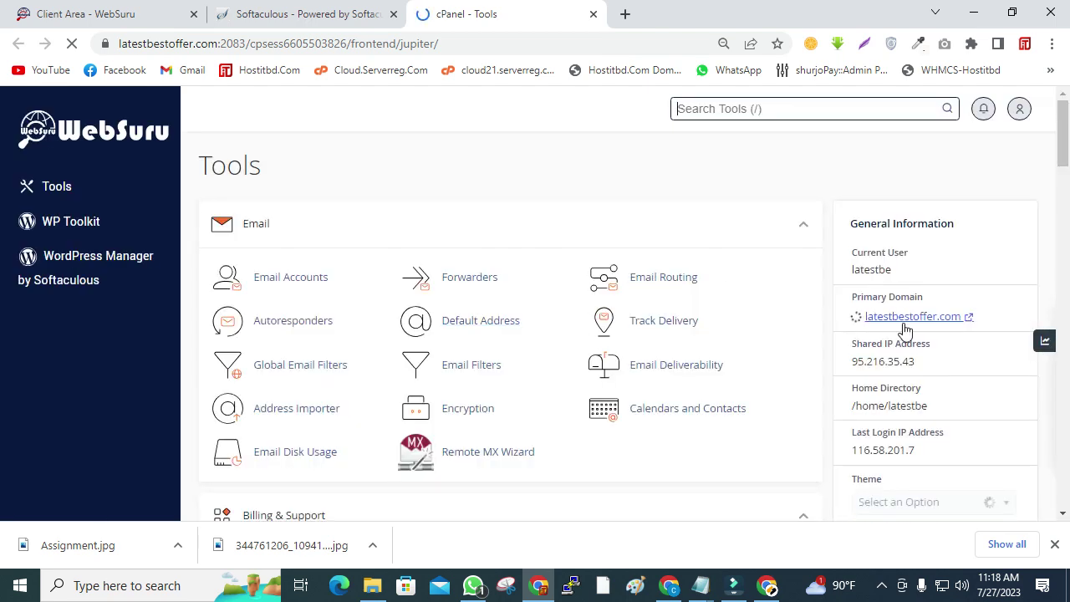
click(906, 323)
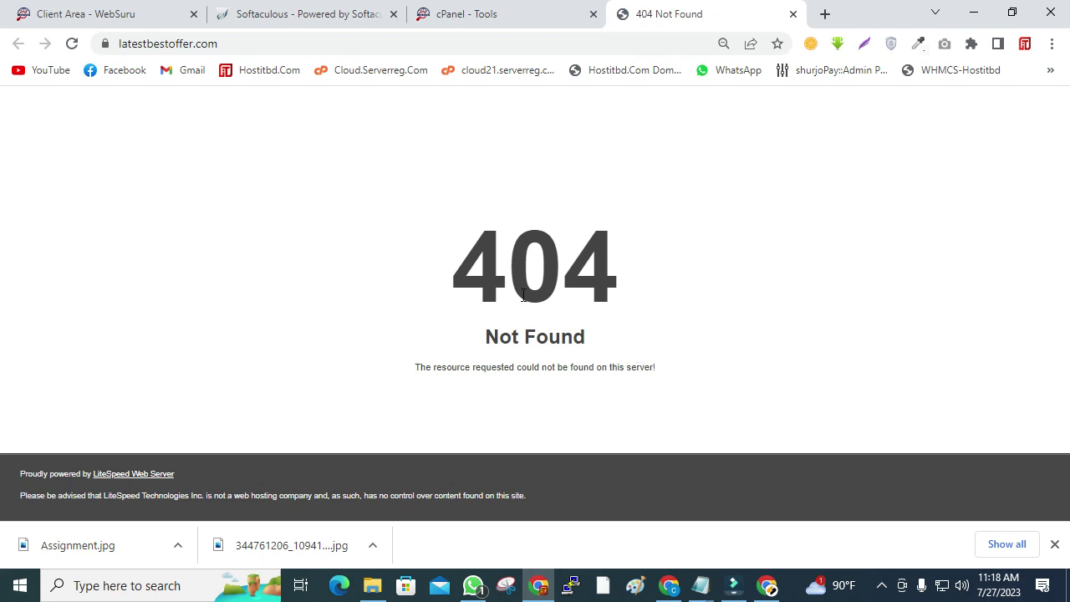
click(602, 315)
click(490, 9)
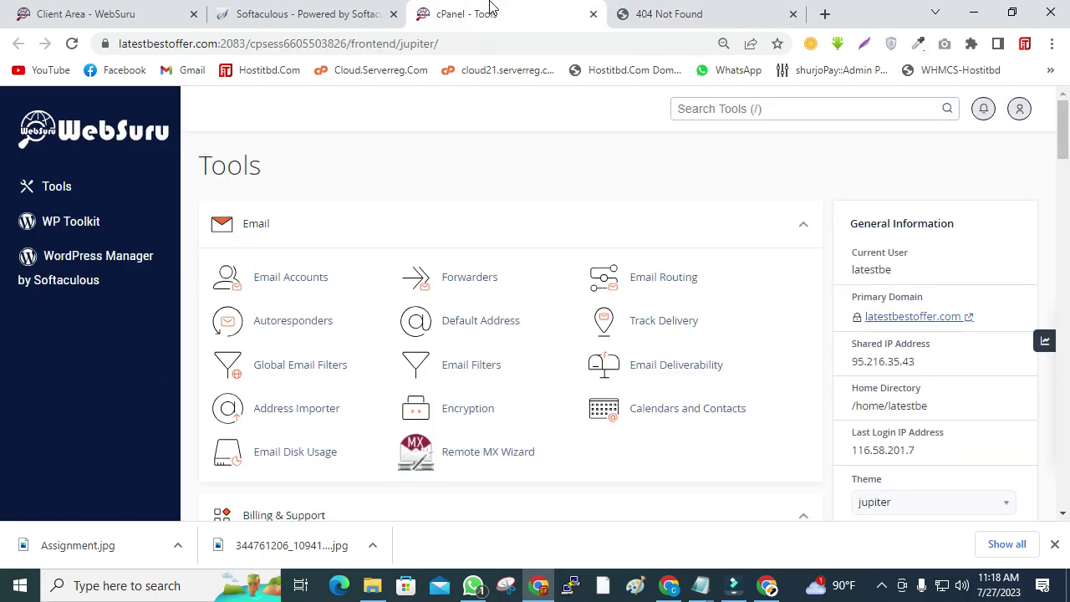
Reopen Softaculous Apps Installer from the cPanel Software section
scroll(327, 353, down, 3)
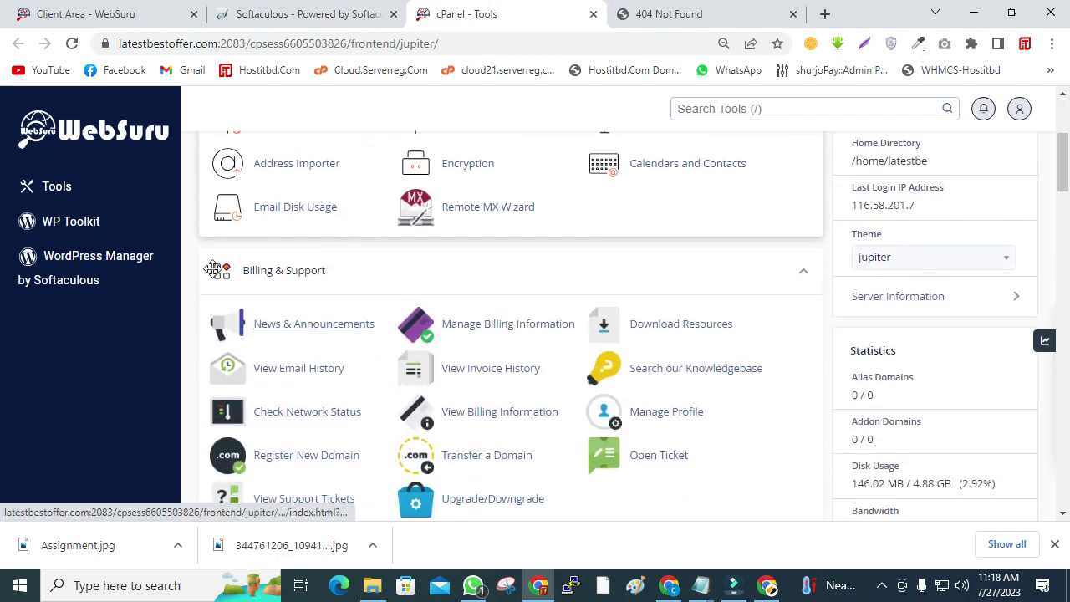
scroll(502, 368, down, 12)
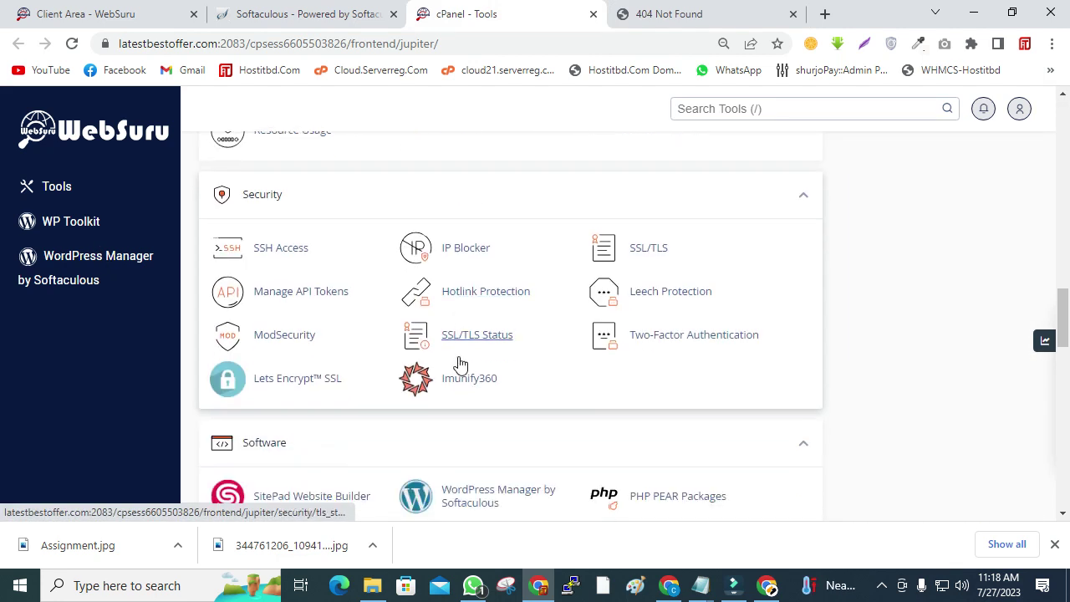
click(317, 264)
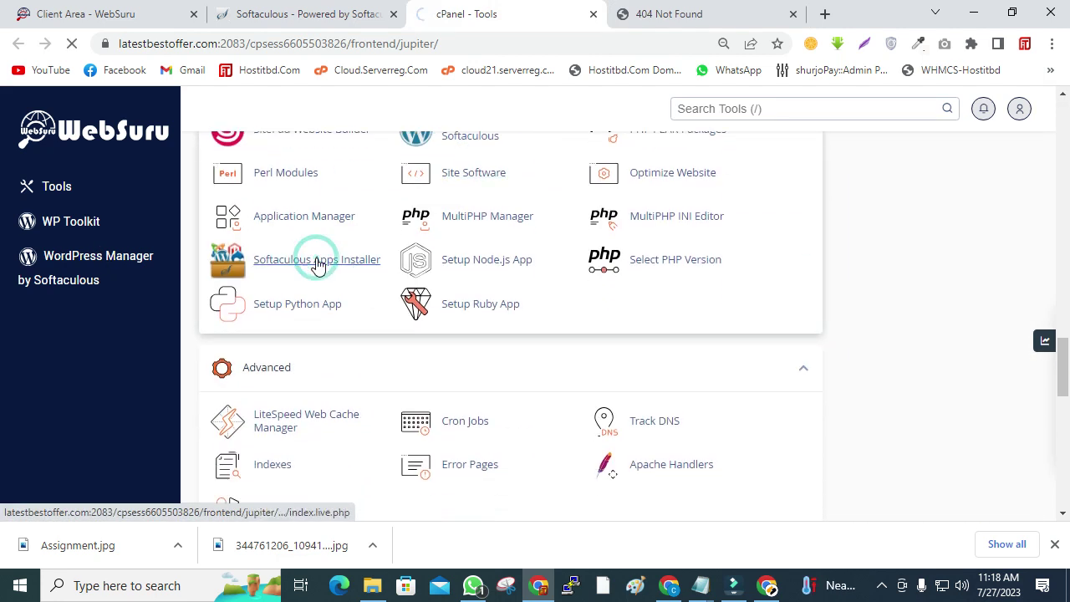
scroll(422, 322, down, 1)
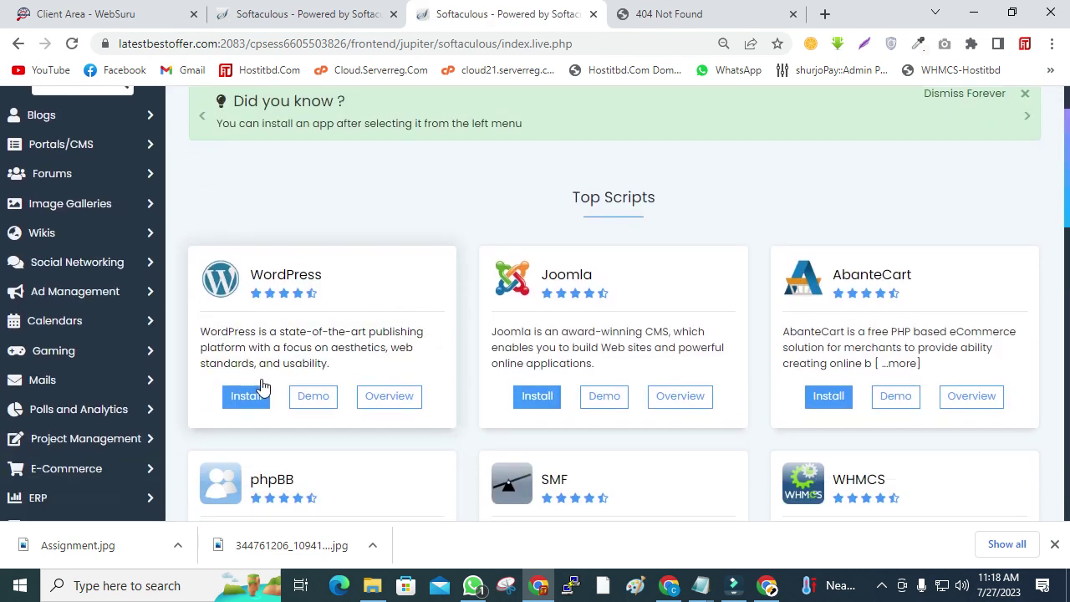
scroll(137, 148, up, 1)
click(117, 131)
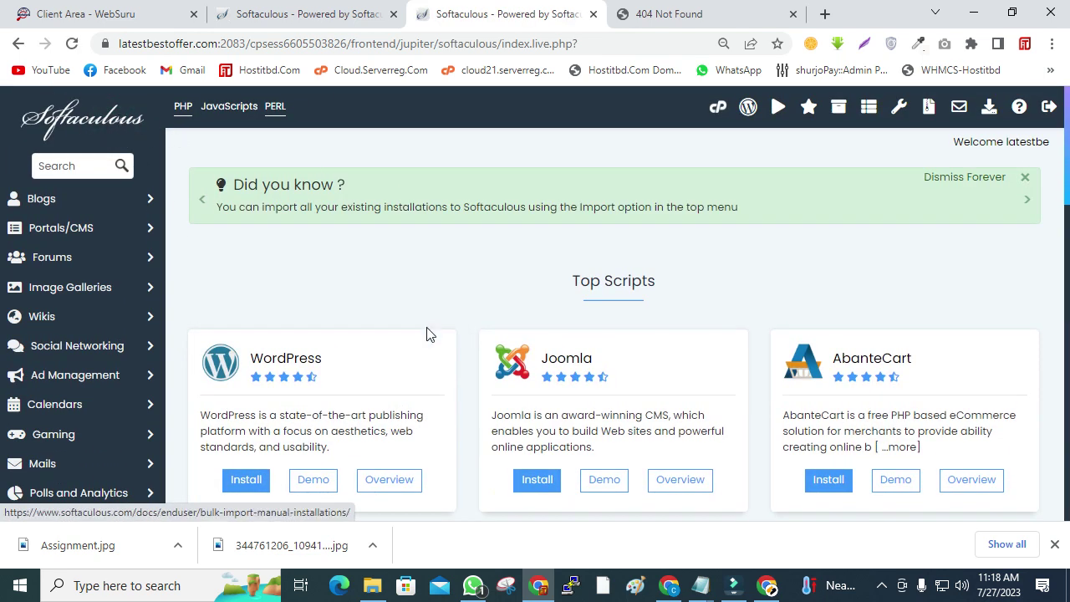
click(79, 125)
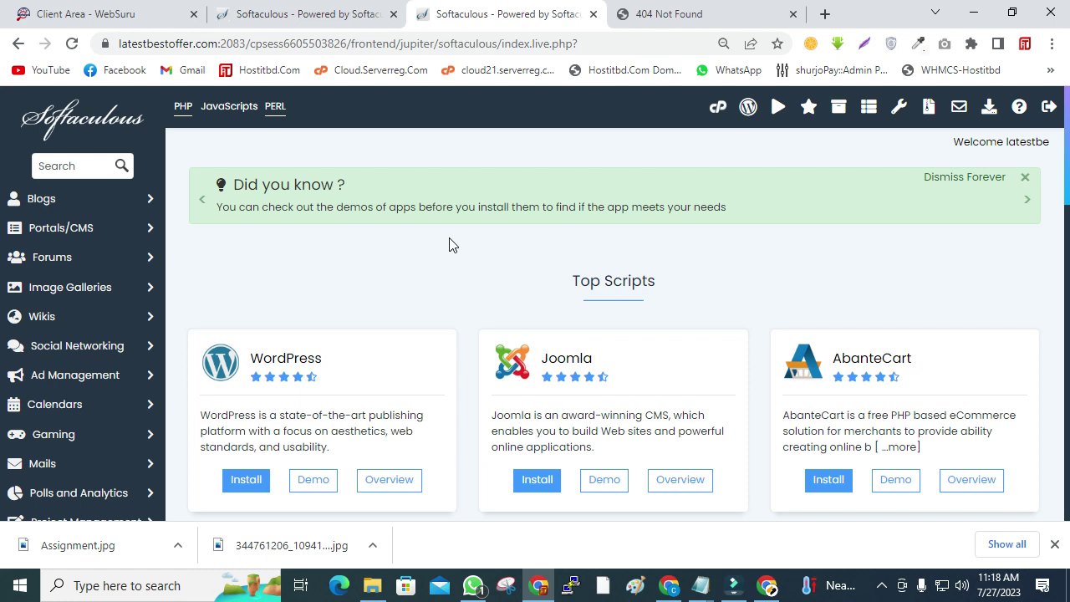
click(242, 483)
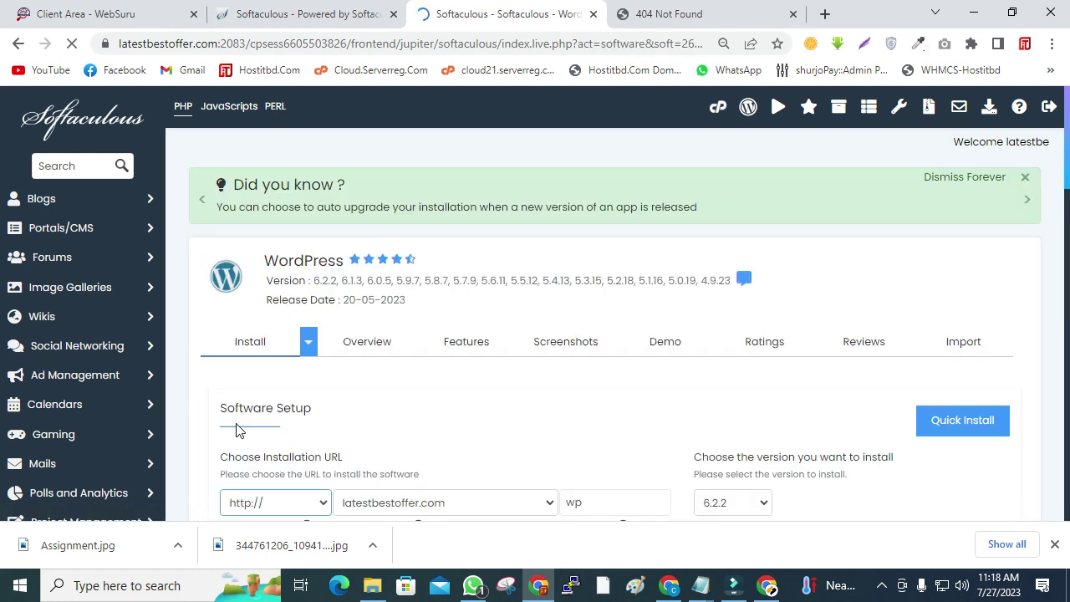
scroll(565, 422, down, 1)
double_click(583, 413)
key(BackSpace)
scroll(575, 395, down, 3)
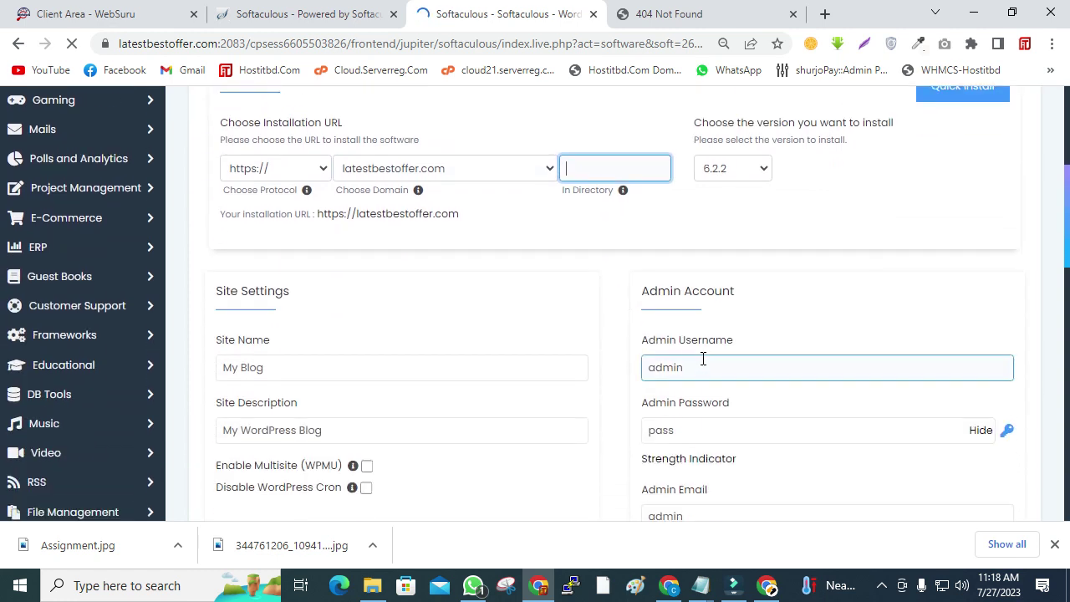
click(700, 364)
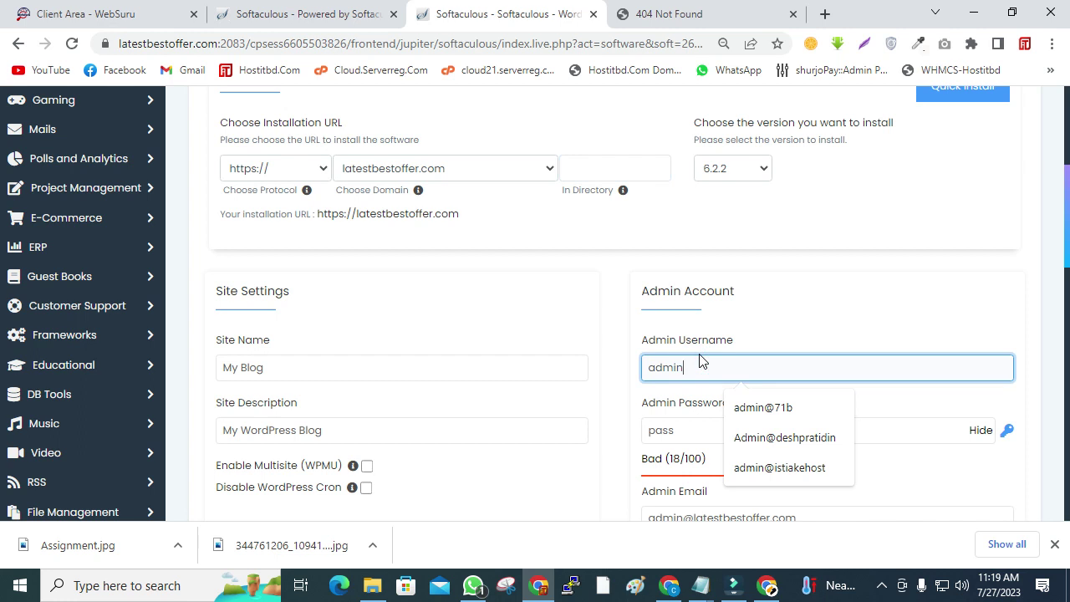
scroll(707, 326, down, 1)
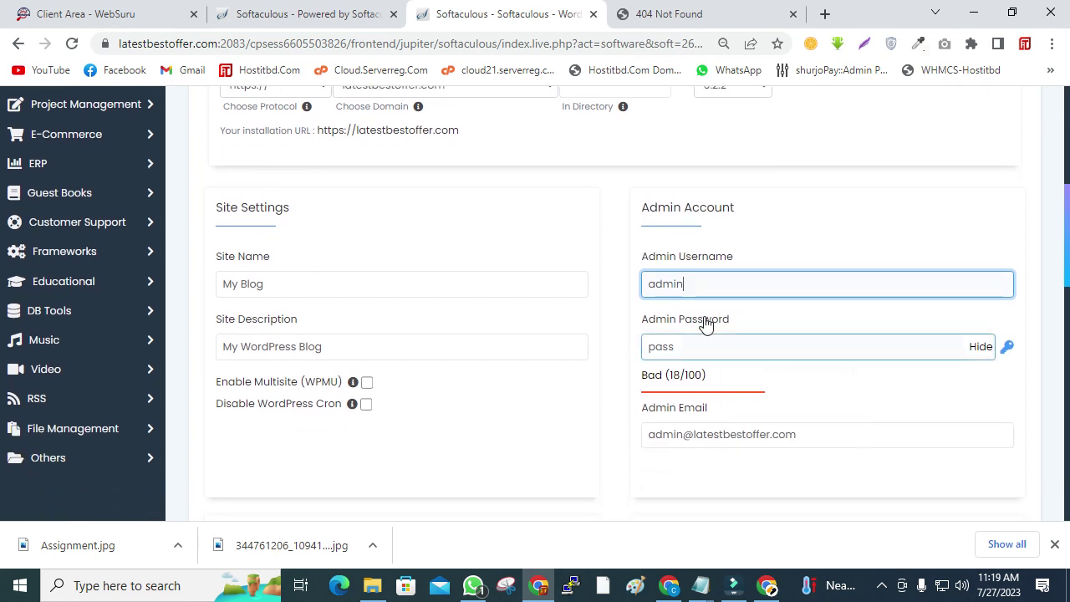
double_click(725, 273)
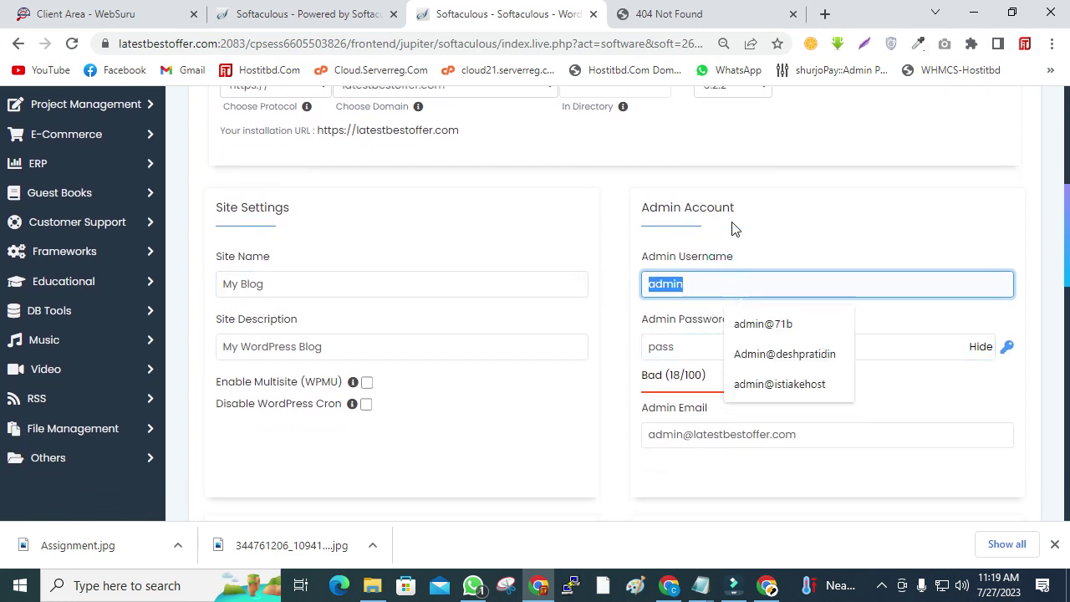
Add Username and Password lines for the WordPress admin to the cpp notes, save, and select the password
click(974, 13)
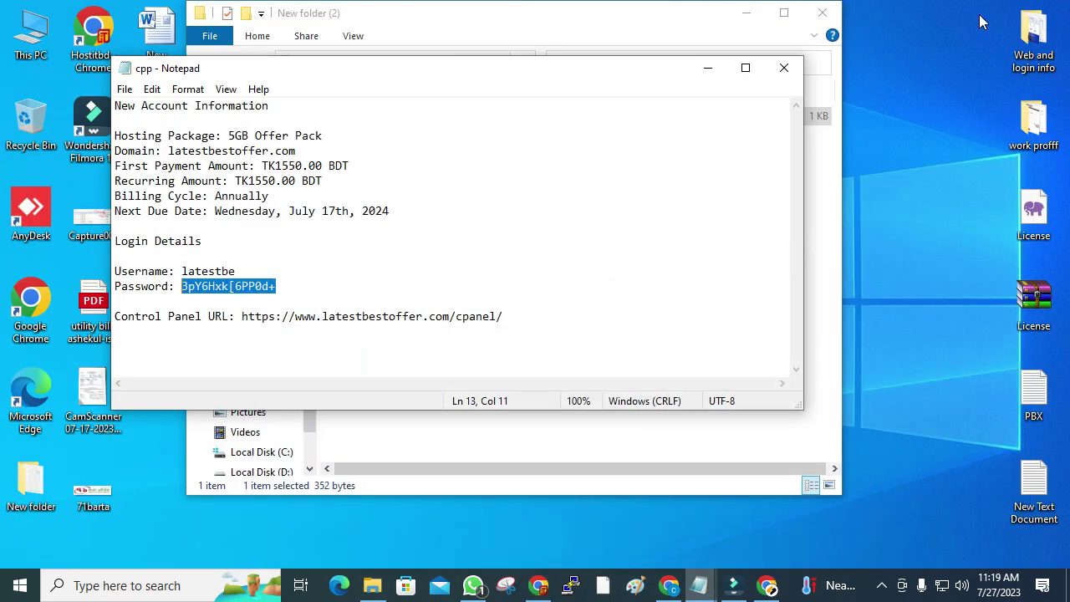
click(602, 256)
click(529, 316)
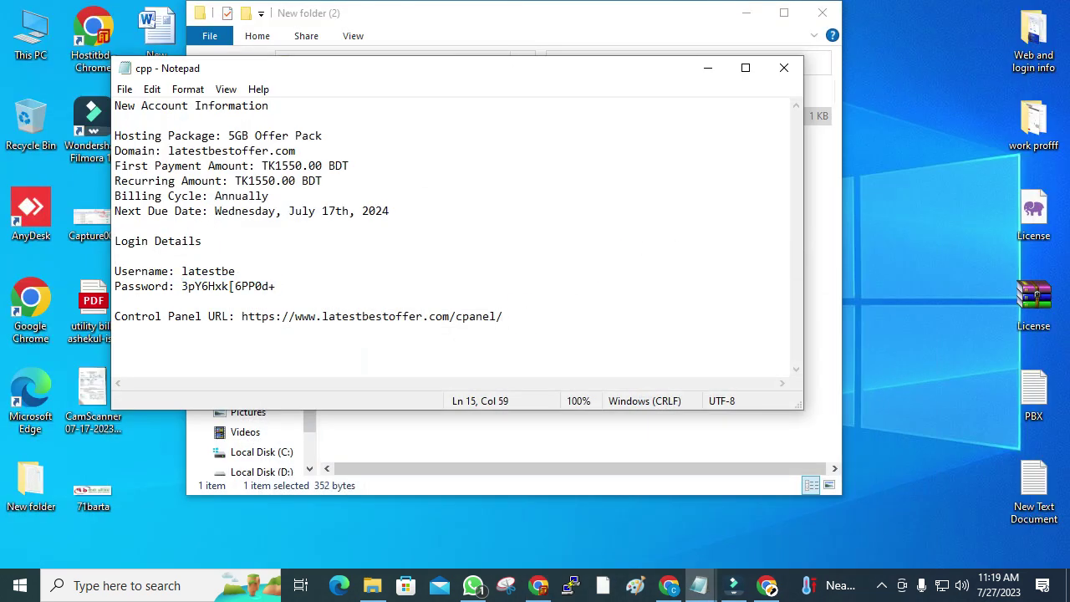
key(Return)
key(Return)
key(Return)
key(Return)
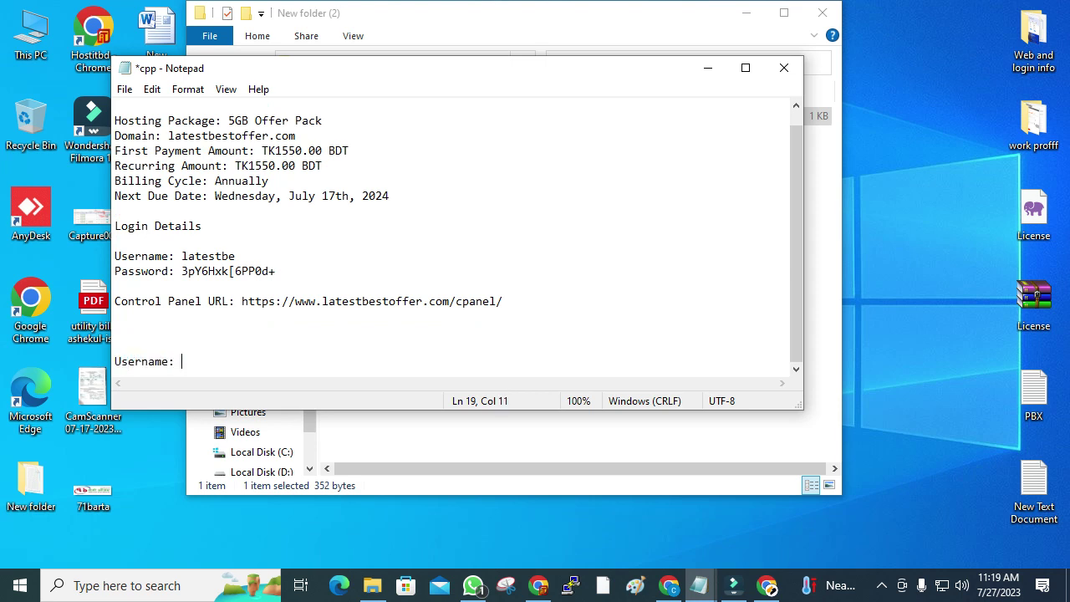
key(ctrl+s)
key(Return)
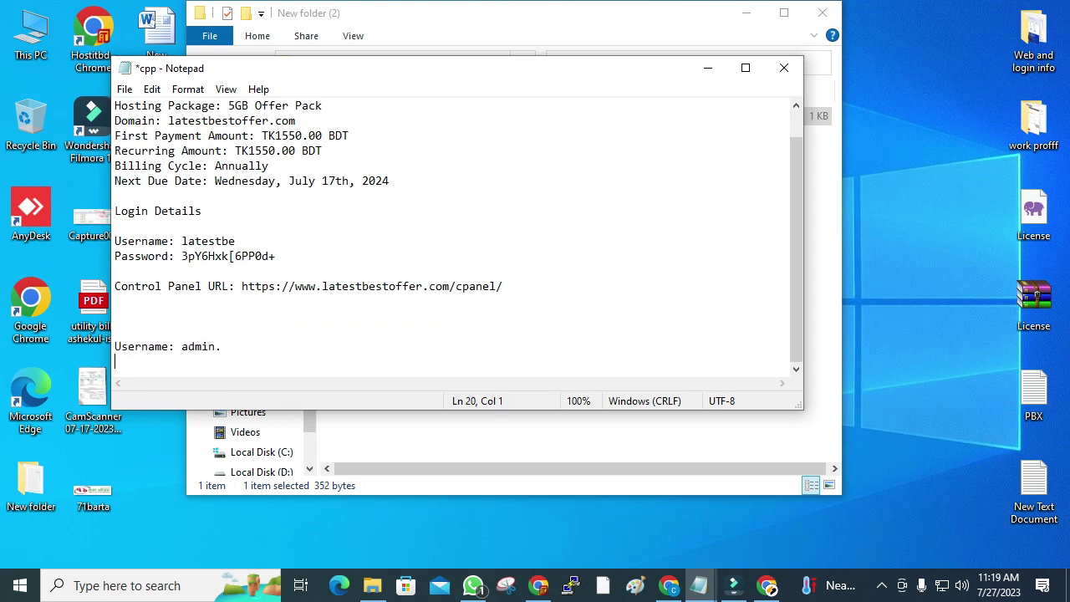
key(BackSpace)
key(BackSpace)
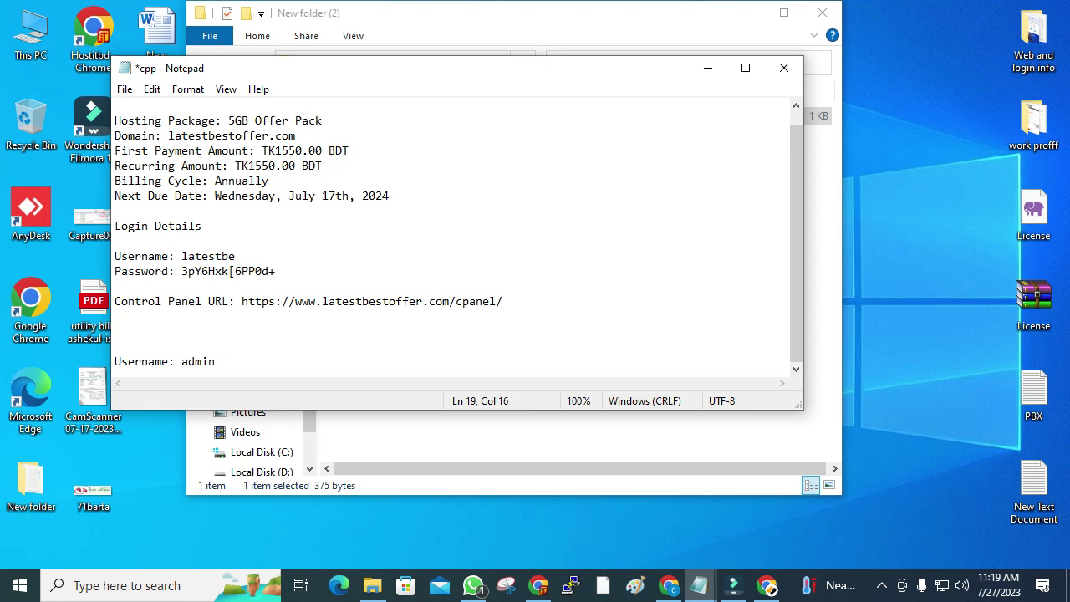
key(Return)
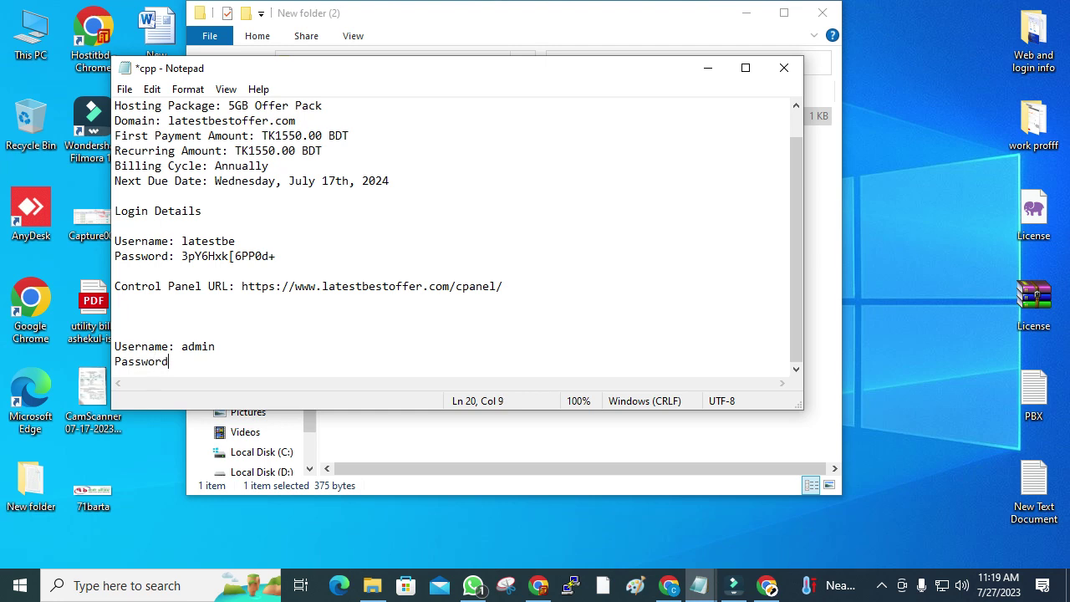
key(ctrl+s)
drag(272, 361, 183, 365)
key(ctrl+c)
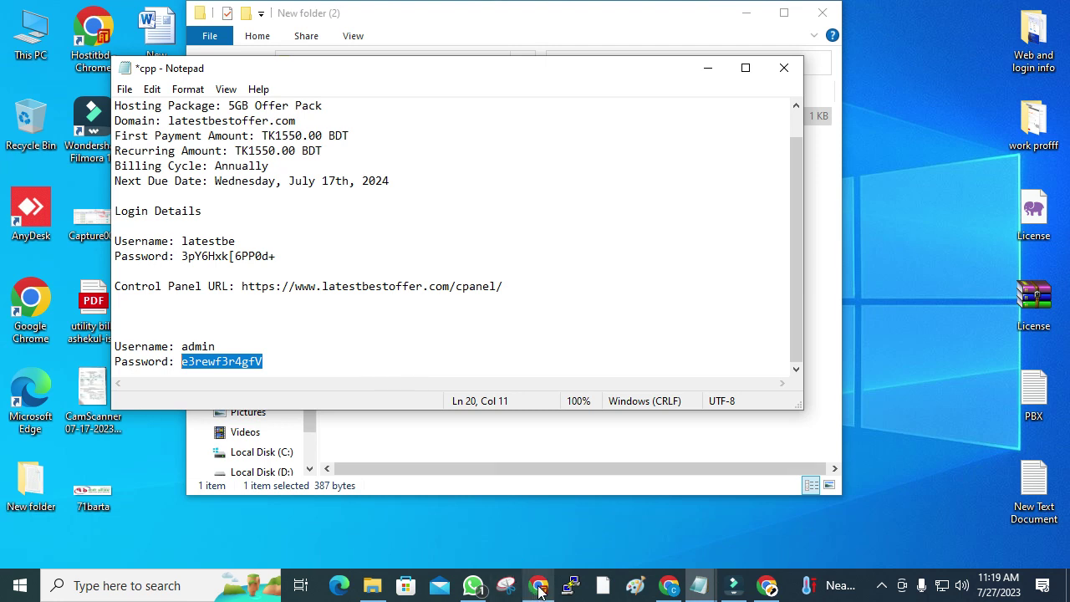
Paste the saved password into Admin Password and install WordPress
mouse_move(540, 590)
click(566, 520)
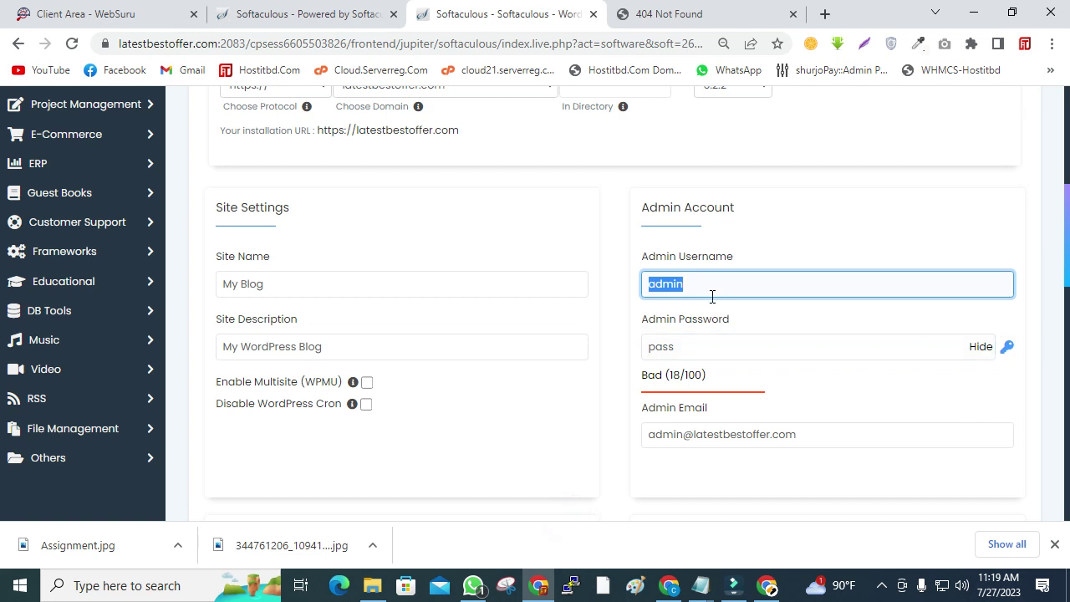
click(702, 344)
double_click(702, 344)
key(ctrl+v)
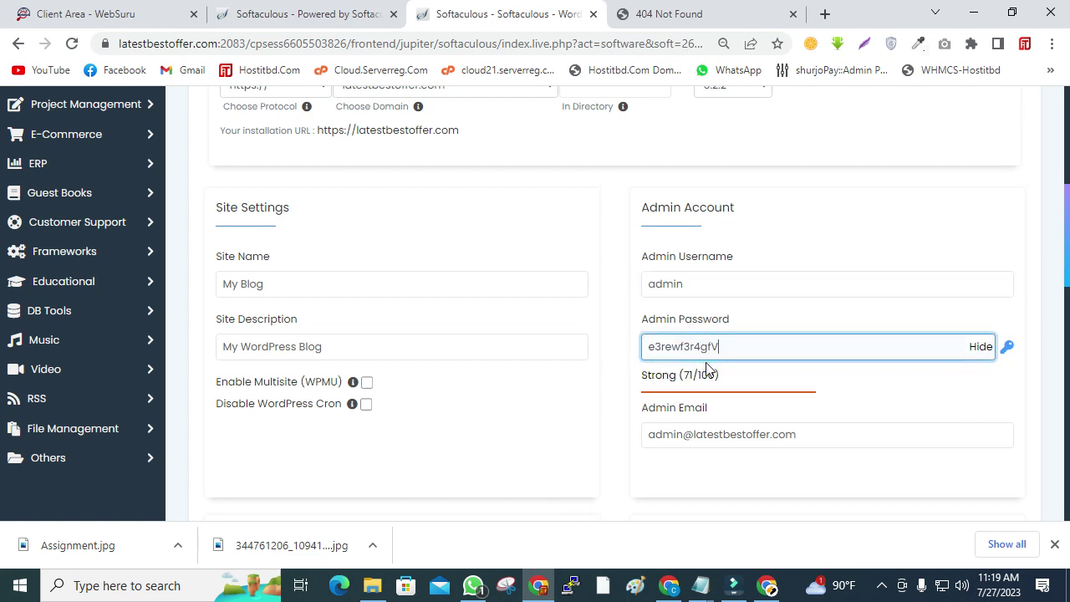
scroll(746, 376, down, 1)
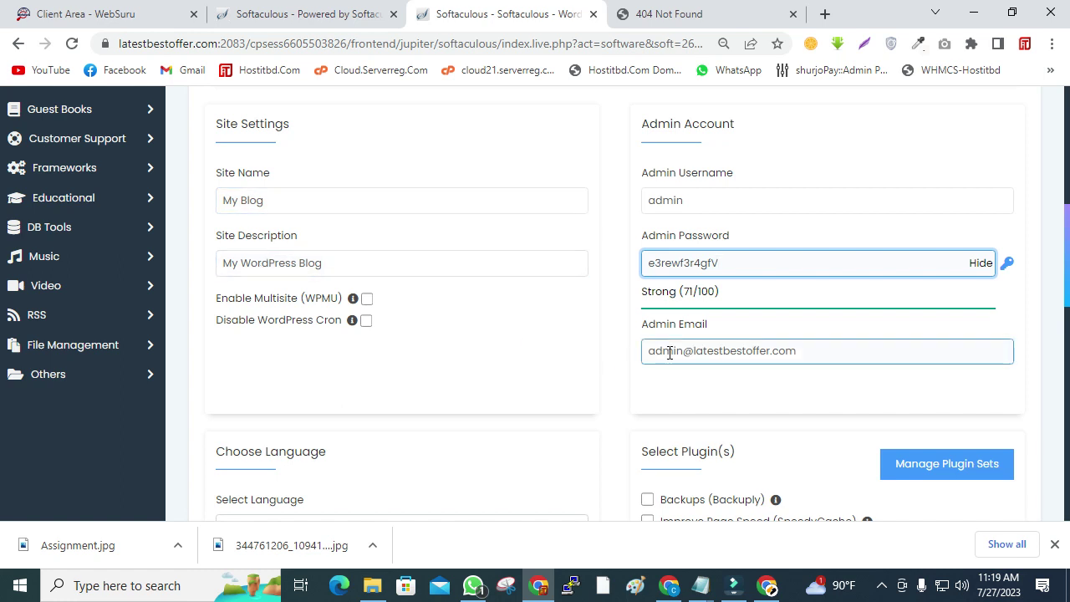
scroll(655, 359, down, 6)
scroll(657, 343, down, 3)
scroll(656, 340, up, 10)
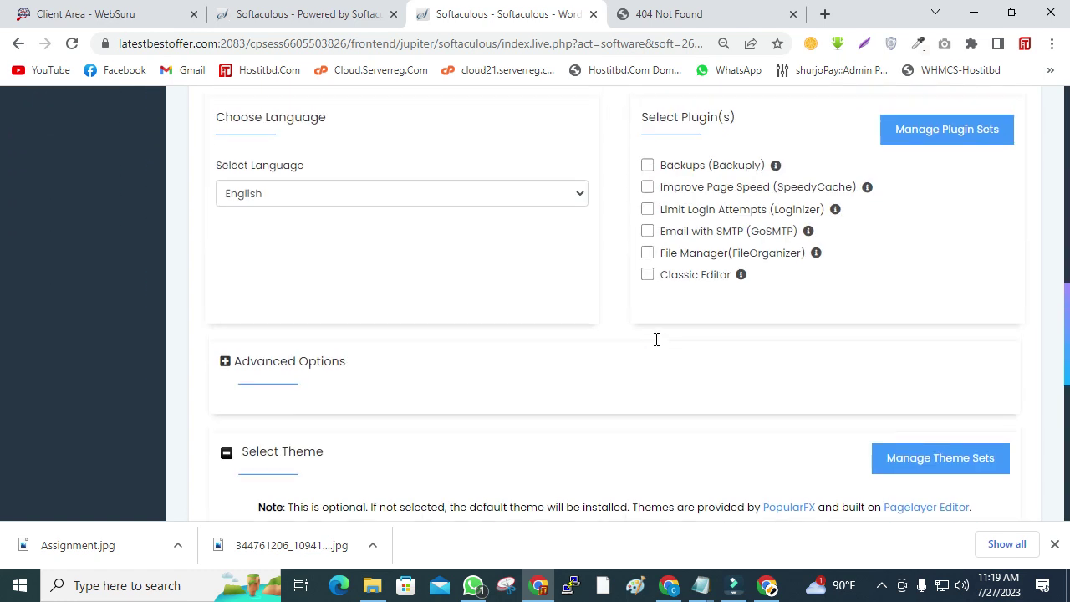
scroll(678, 384, down, 12)
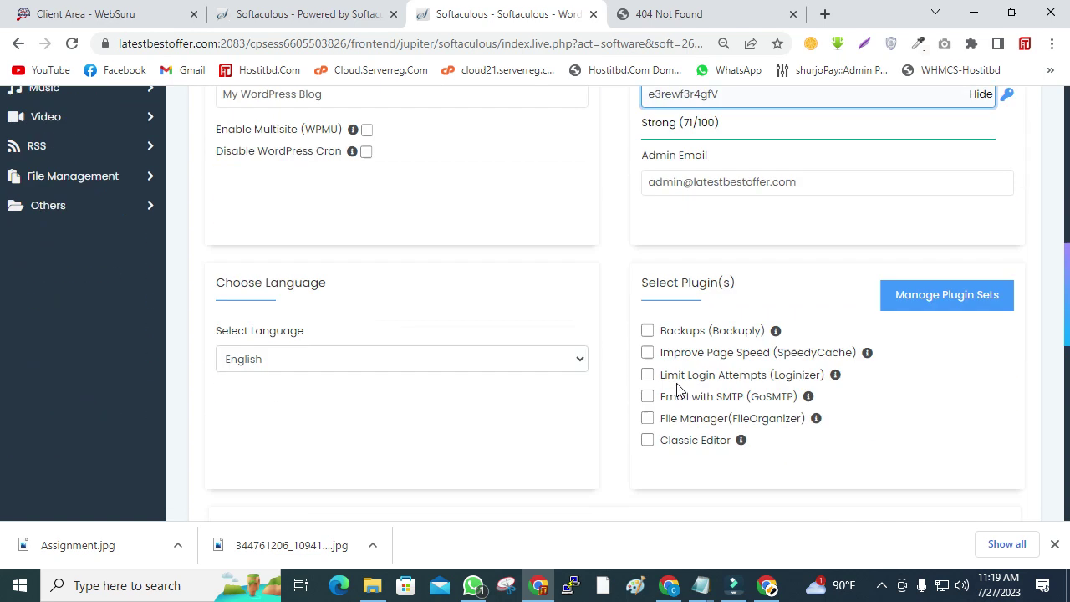
click(614, 308)
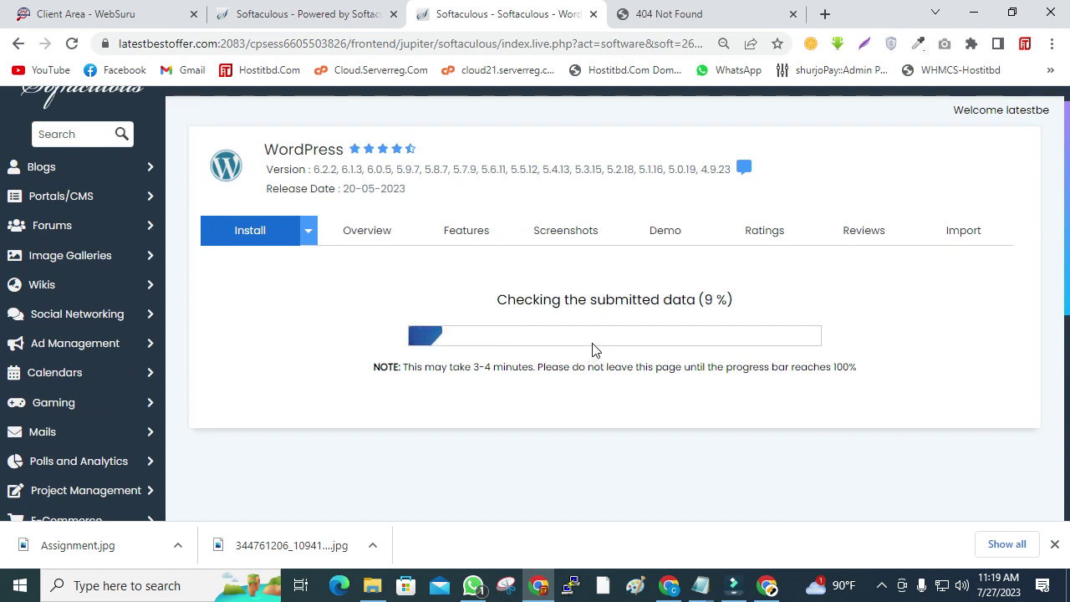
Select the /wp-admin/ administrative URL and return to the cpp notes
drag(525, 378, 314, 378)
key(ctrl+c)
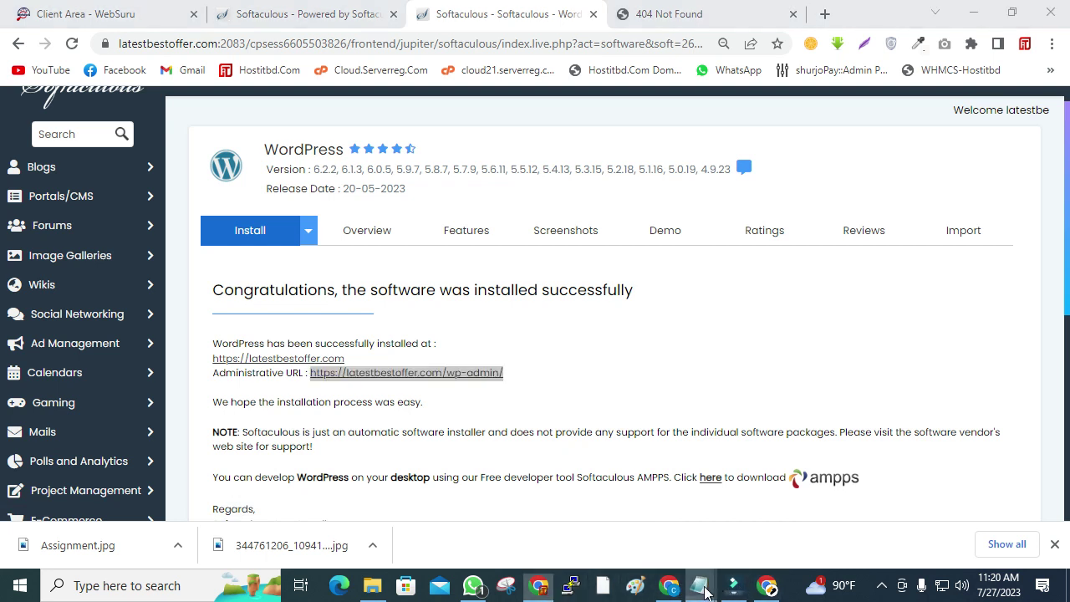
mouse_move(731, 585)
click(831, 535)
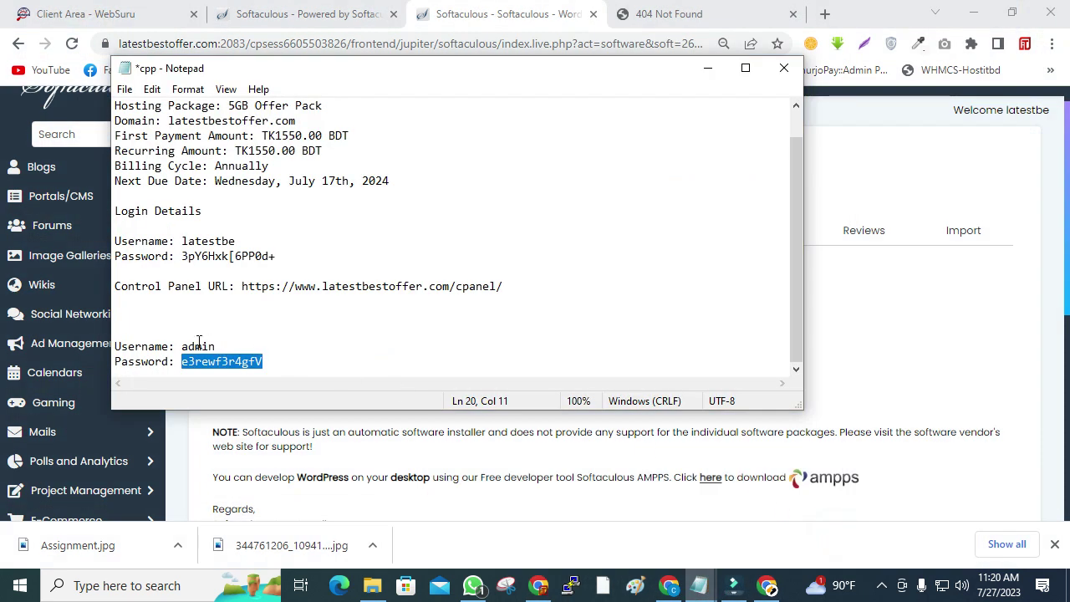
Paste the wp-admin address above the admin credentials, add the 'Wordpress admin panel Login Information' heading, and save
click(122, 331)
key(ctrl+v)
click(128, 316)
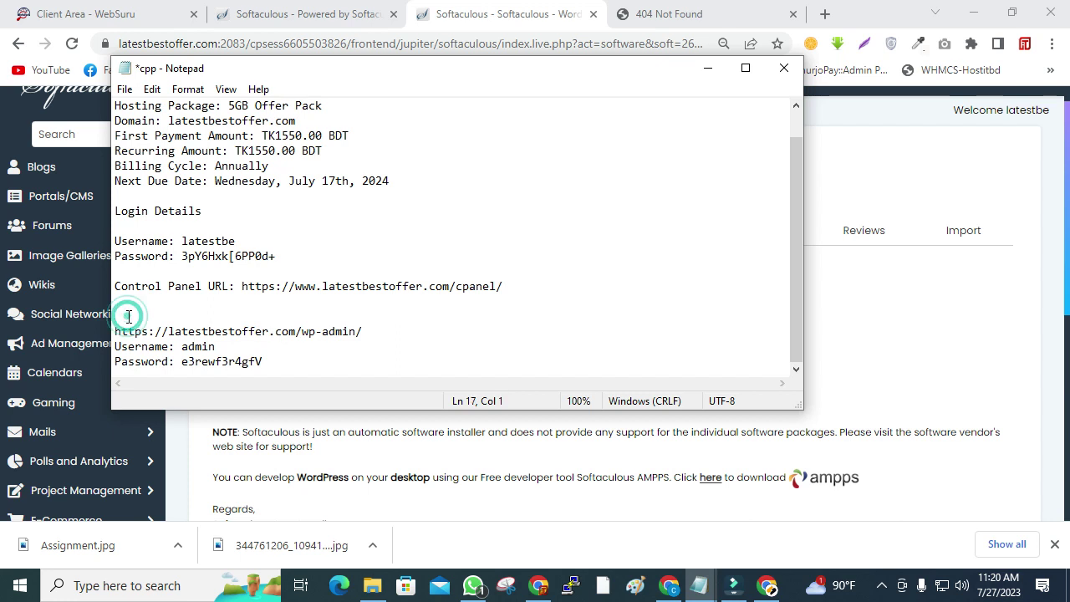
key(Return)
key(Return)
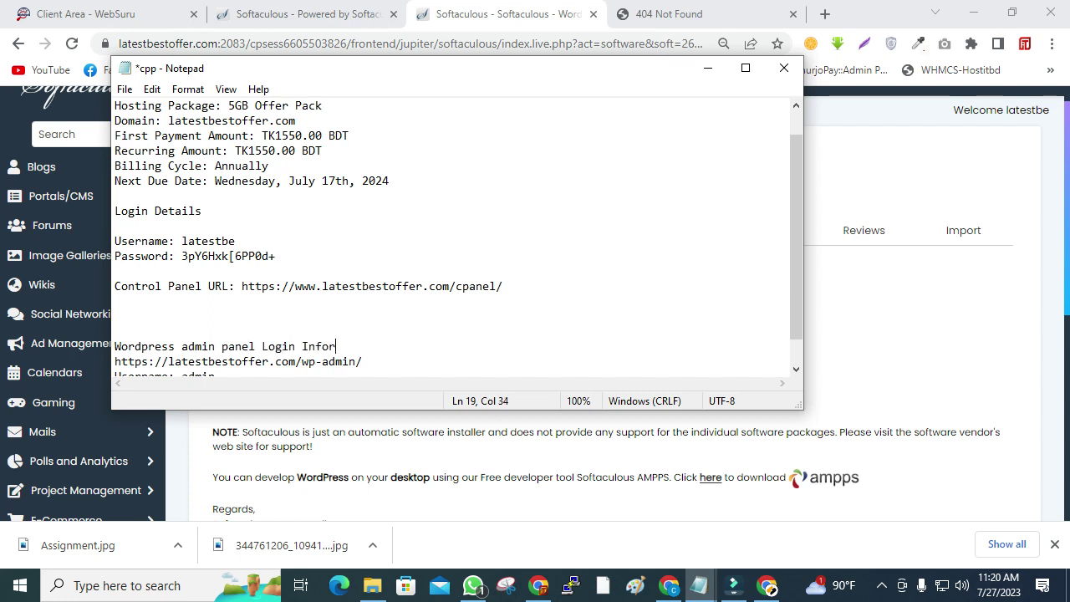
key(ctrl+s)
Select the wp-admin address line in the notes and return to the browser's 404 tab
scroll(167, 306, down, 1)
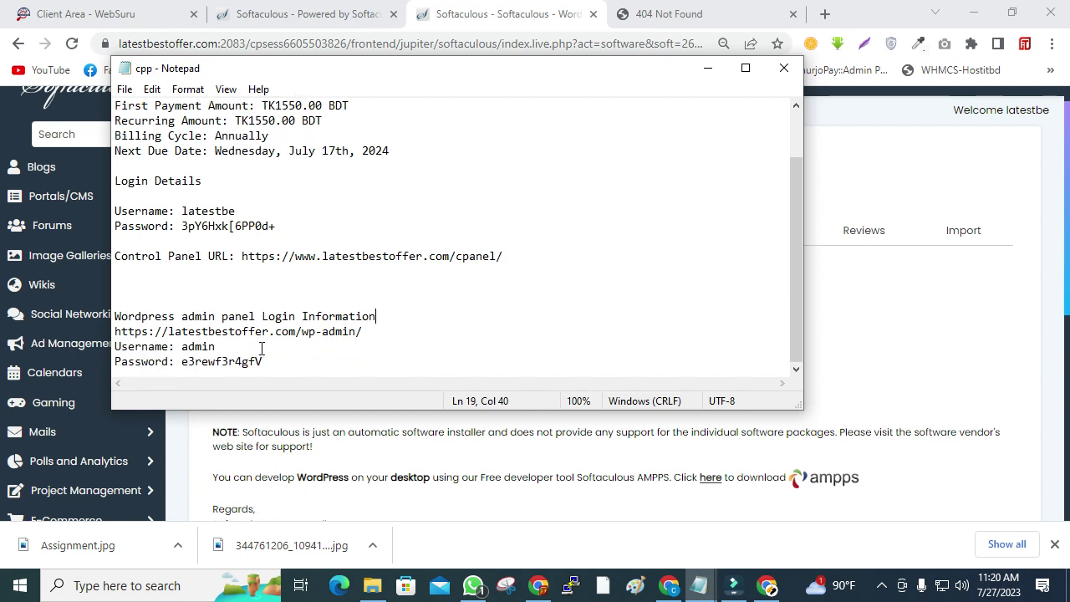
drag(365, 332, 115, 332)
key(ctrl+c)
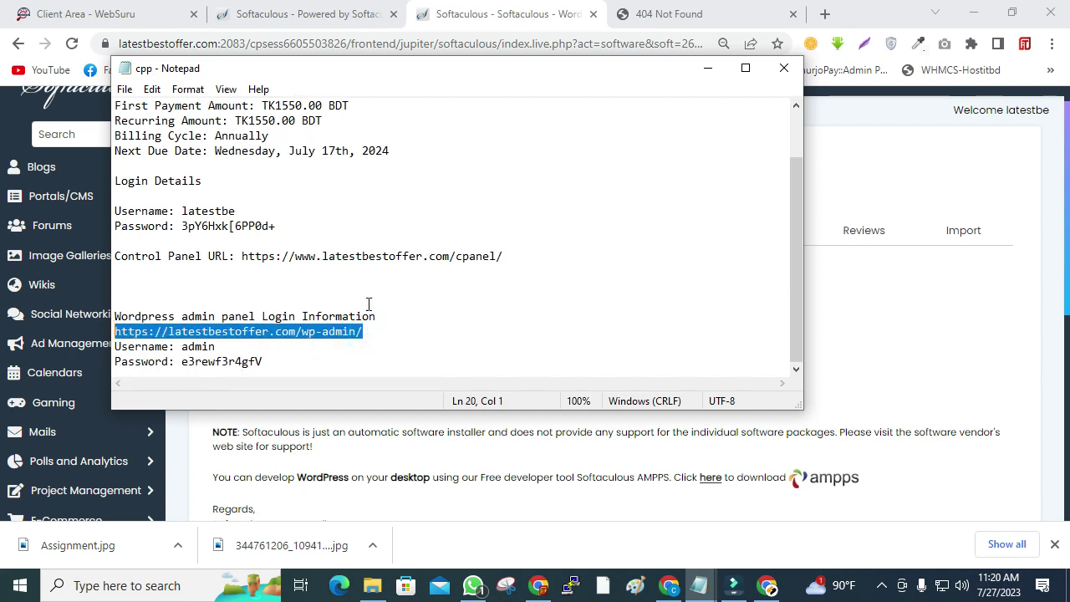
click(707, 68)
click(669, 14)
Reload the root domain, then load the pasted wp-admin address in the browser
click(226, 43)
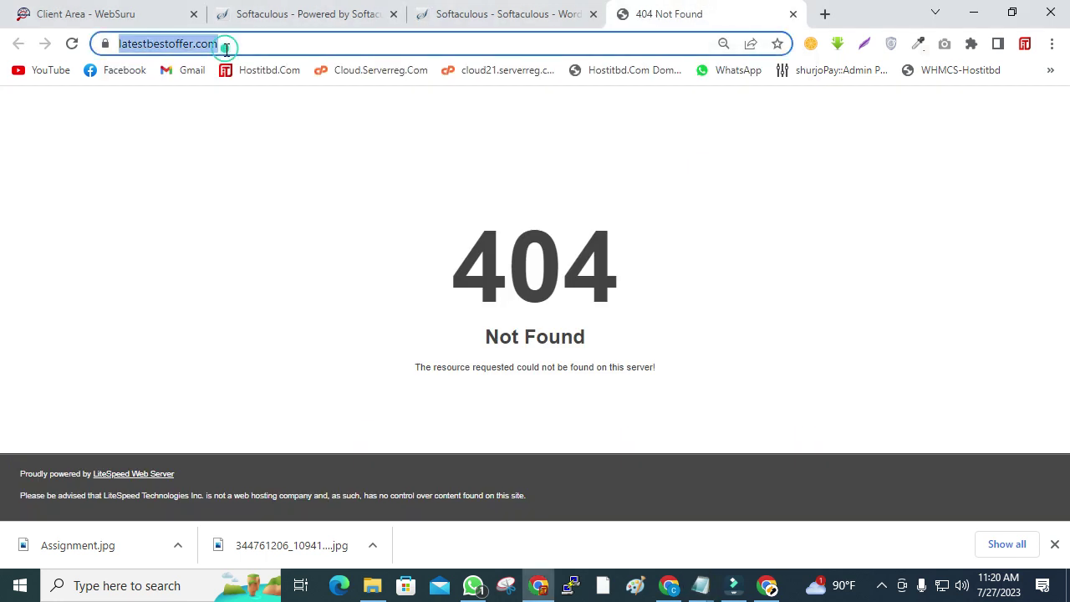
key(Return)
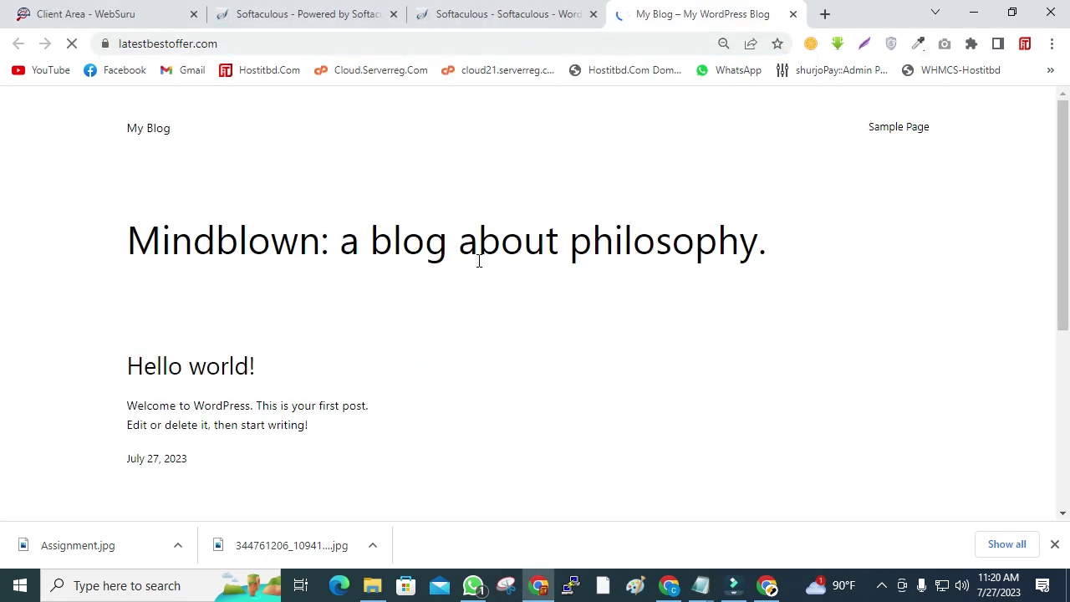
click(315, 44)
key(ctrl+v)
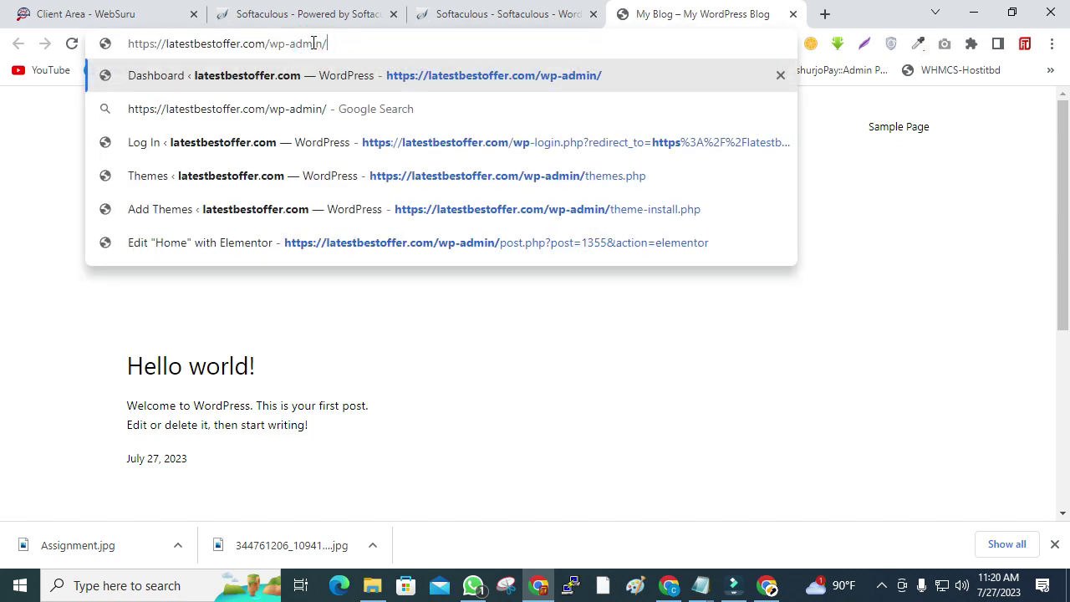
drag(268, 43, 377, 42)
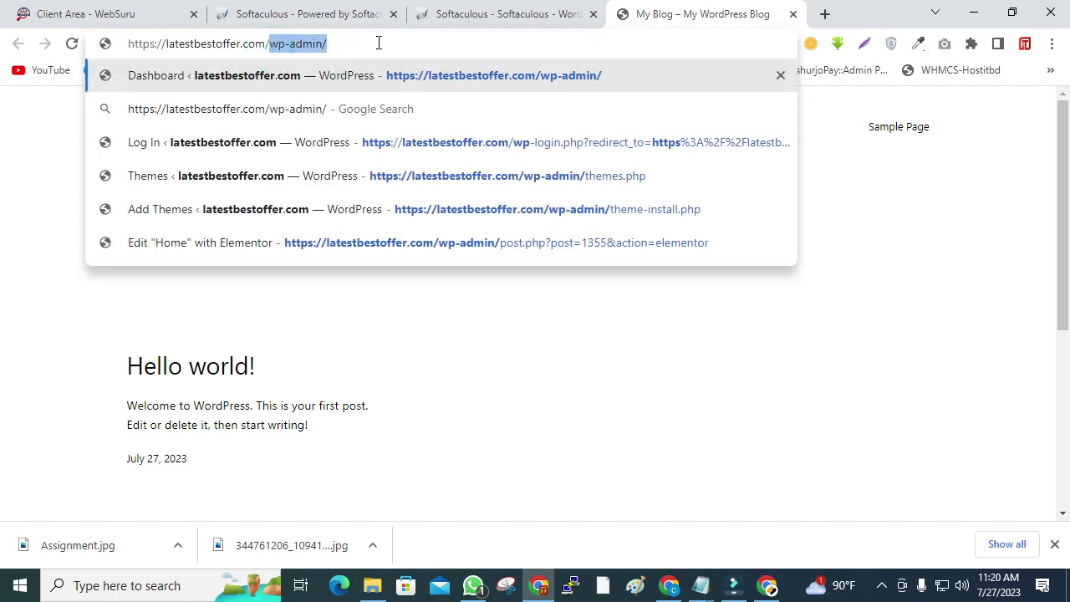
key(Return)
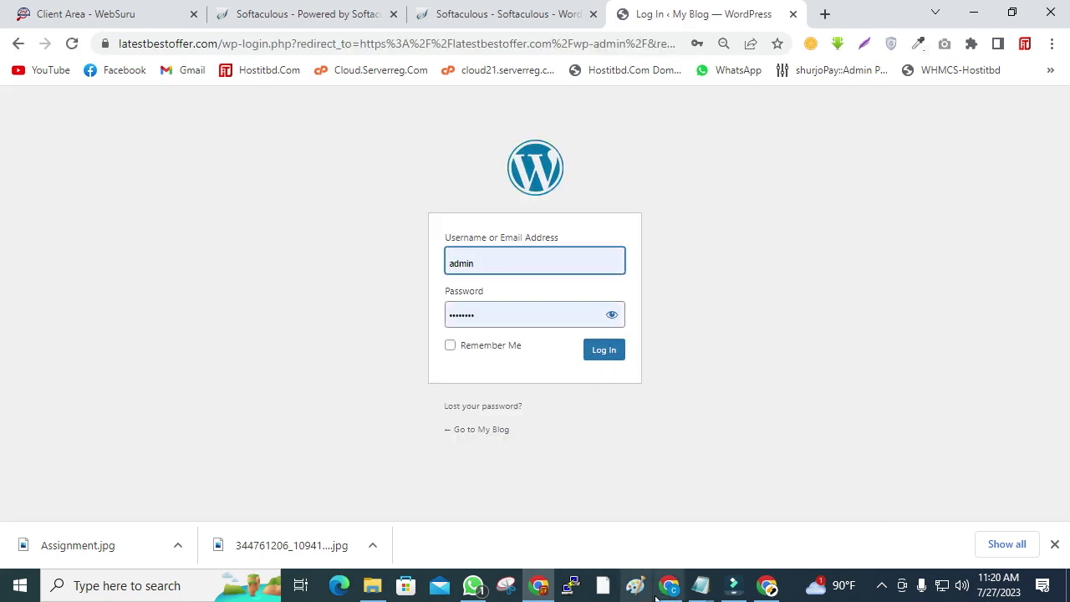
Copy the saved admin password from the Notepad notes and go back to the login page
click(700, 586)
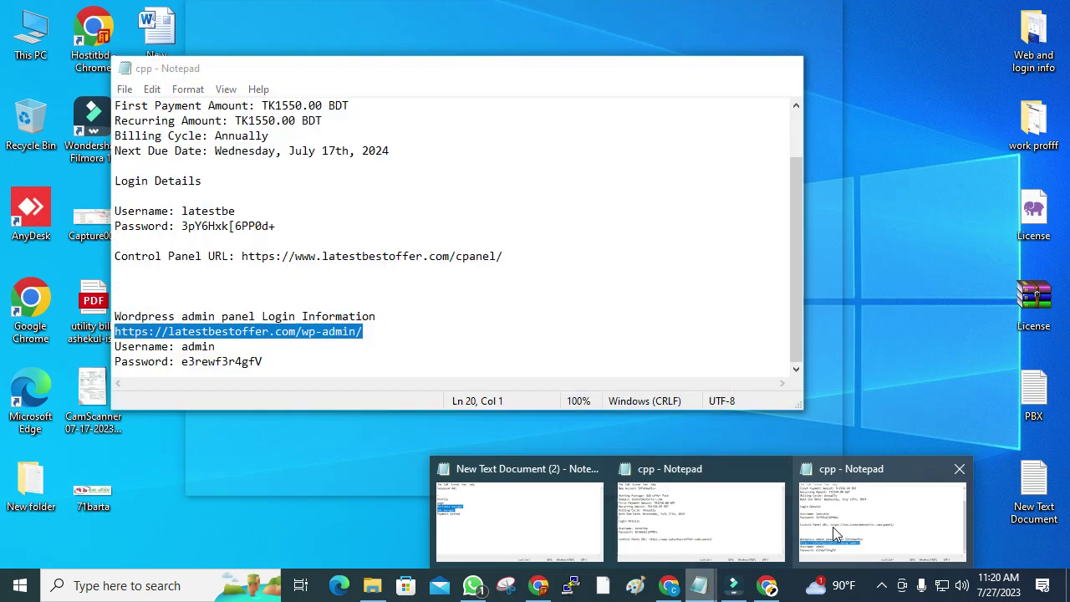
click(832, 526)
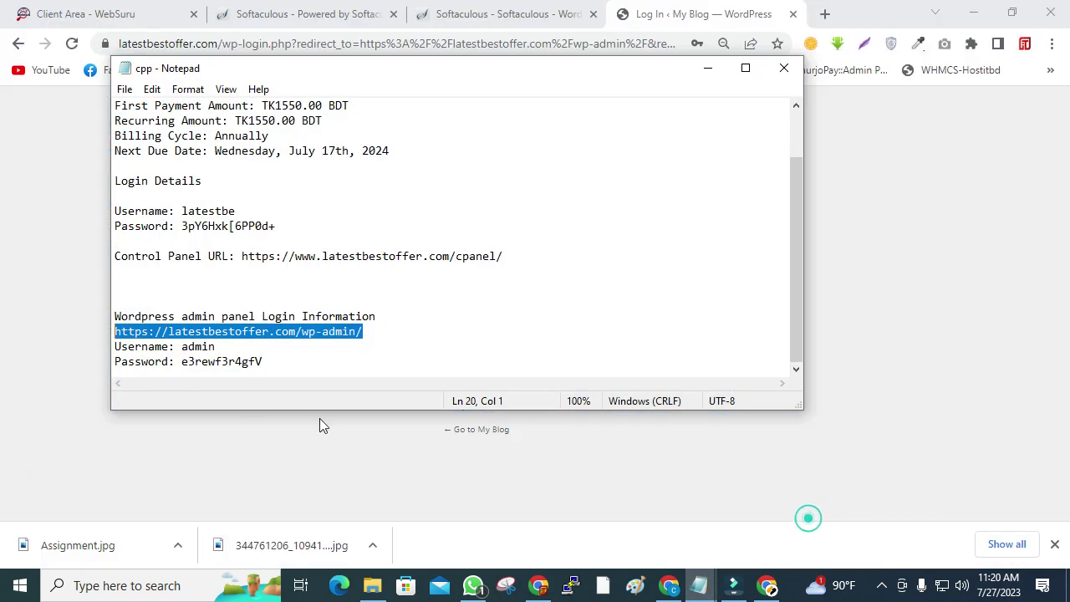
click(200, 346)
drag(282, 365, 179, 366)
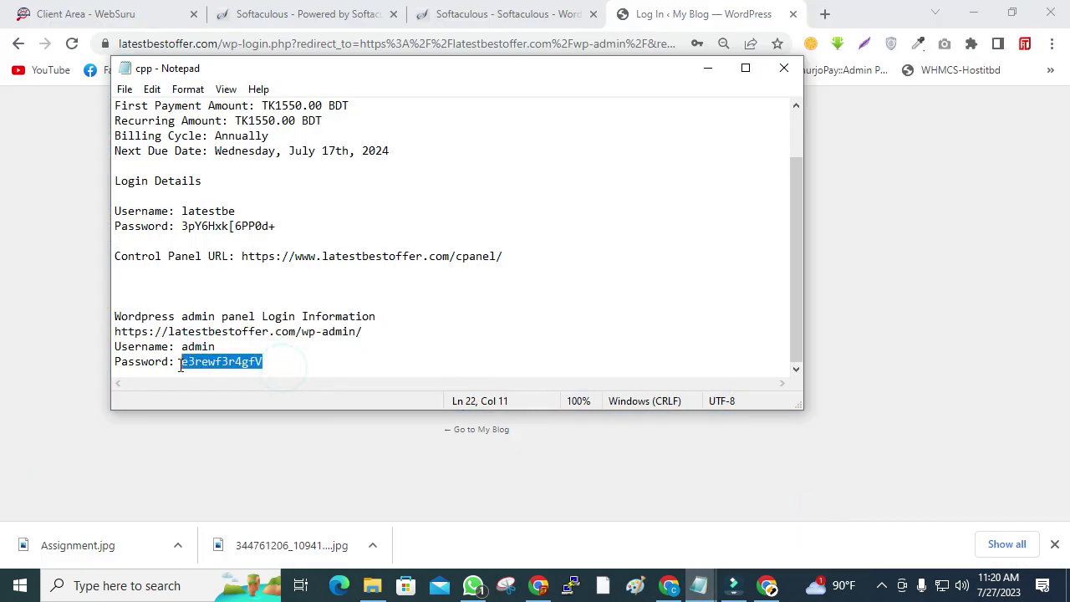
click(349, 460)
Log in to WordPress with the pasted admin password and Remember Me ticked, updating the browser's saved password
click(528, 320)
key(ctrl+a)
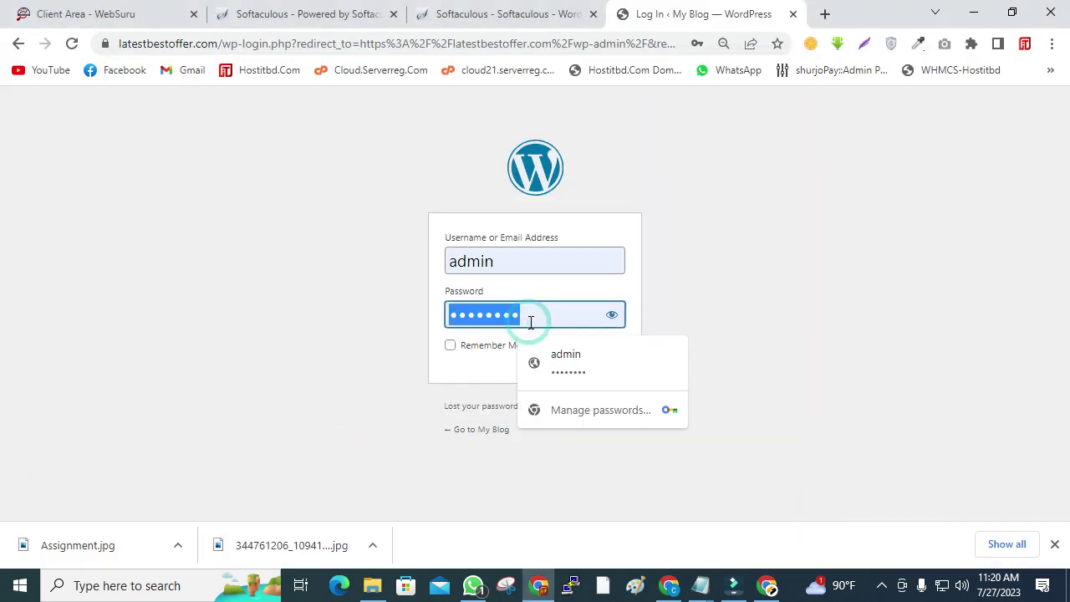
key(ctrl+v)
click(483, 345)
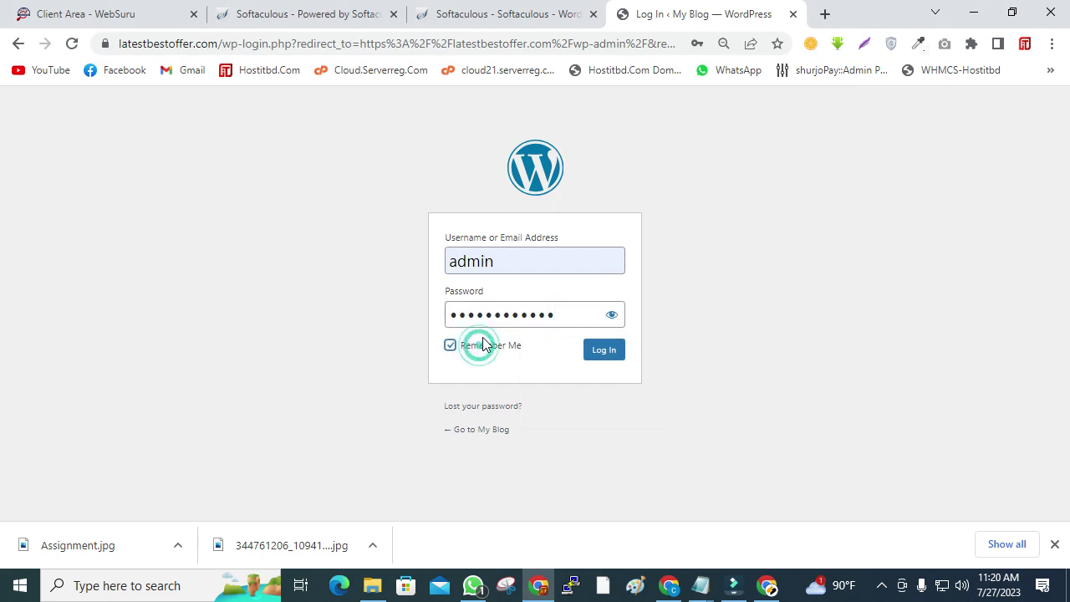
click(605, 354)
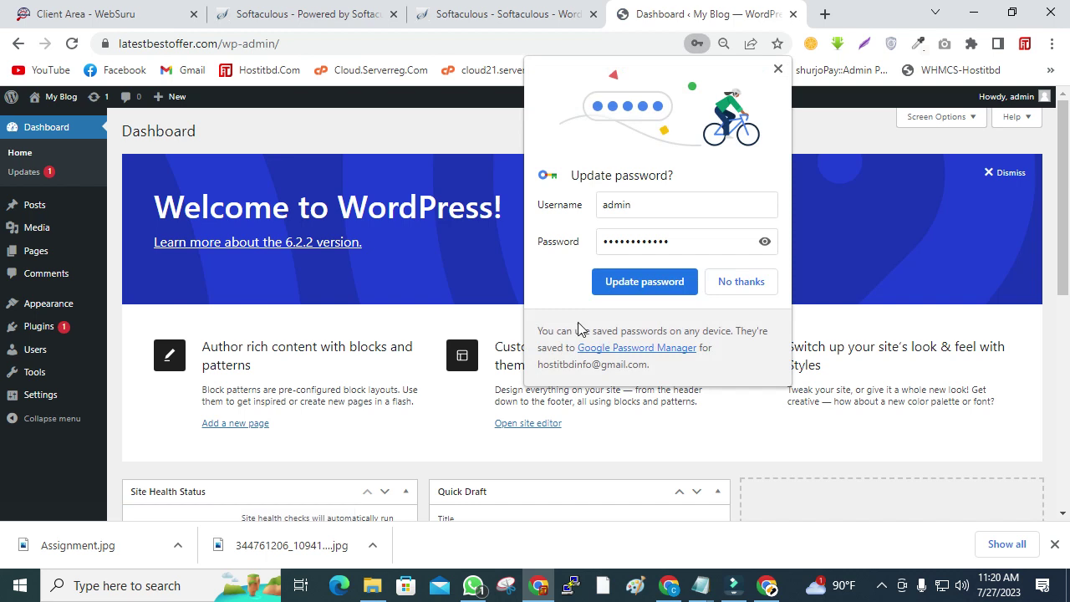
click(666, 284)
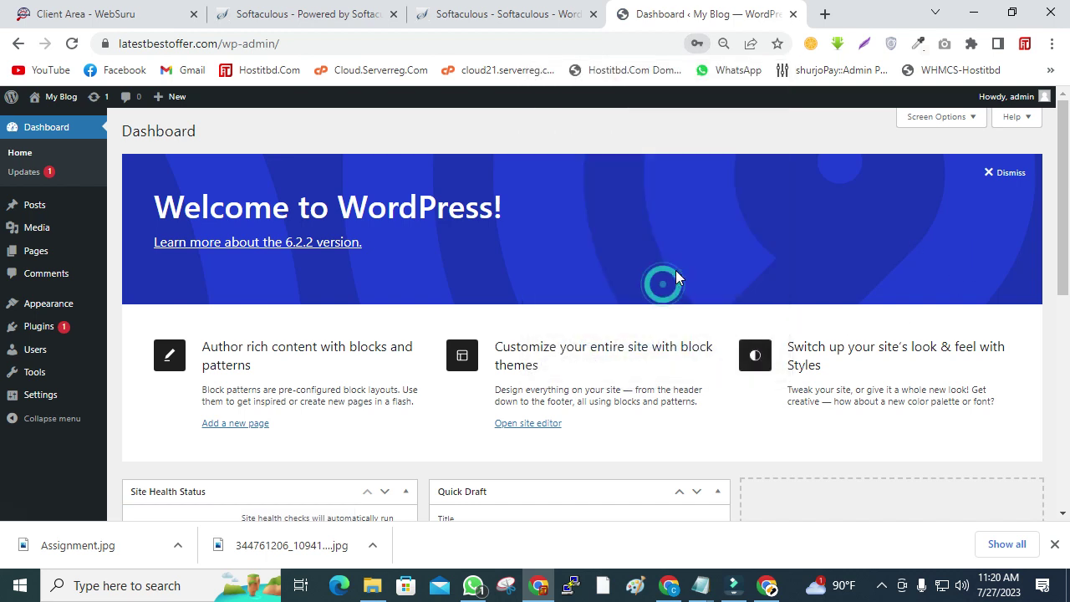
Switch back to the Softaculous home tab
click(497, 12)
click(326, 10)
click(148, 10)
click(311, 8)
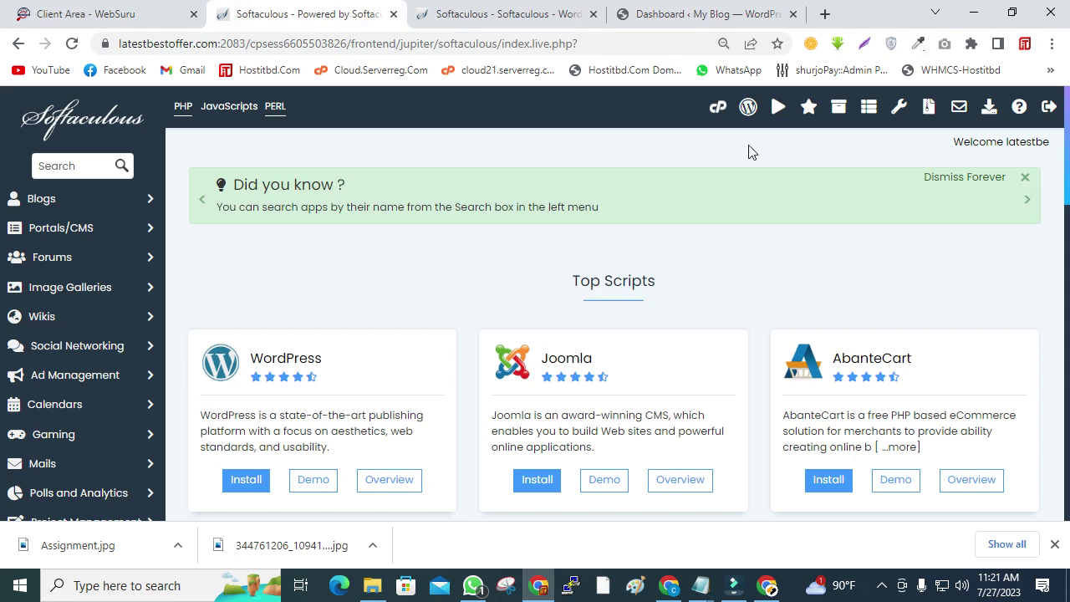
Go from cPanel into the Softaculous Apps Installer's list of installations
click(715, 109)
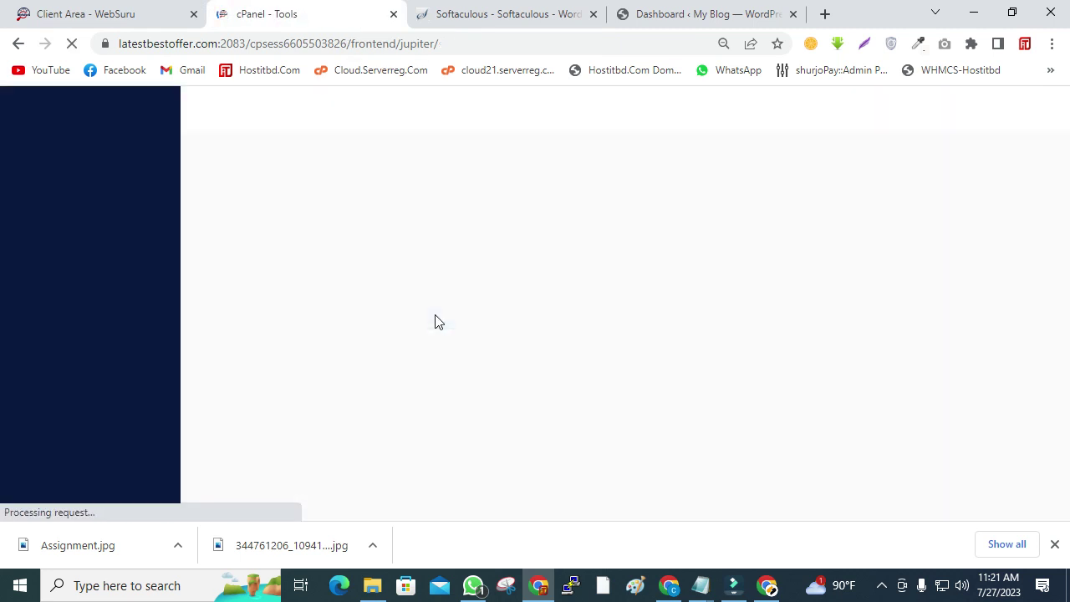
scroll(435, 322, down, 10)
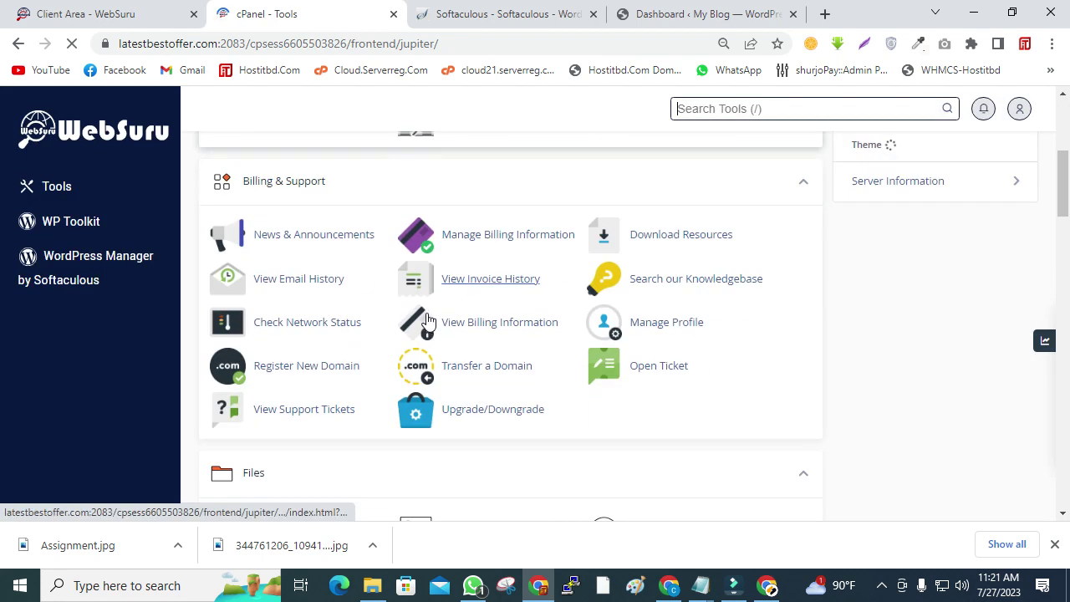
scroll(428, 325, down, 12)
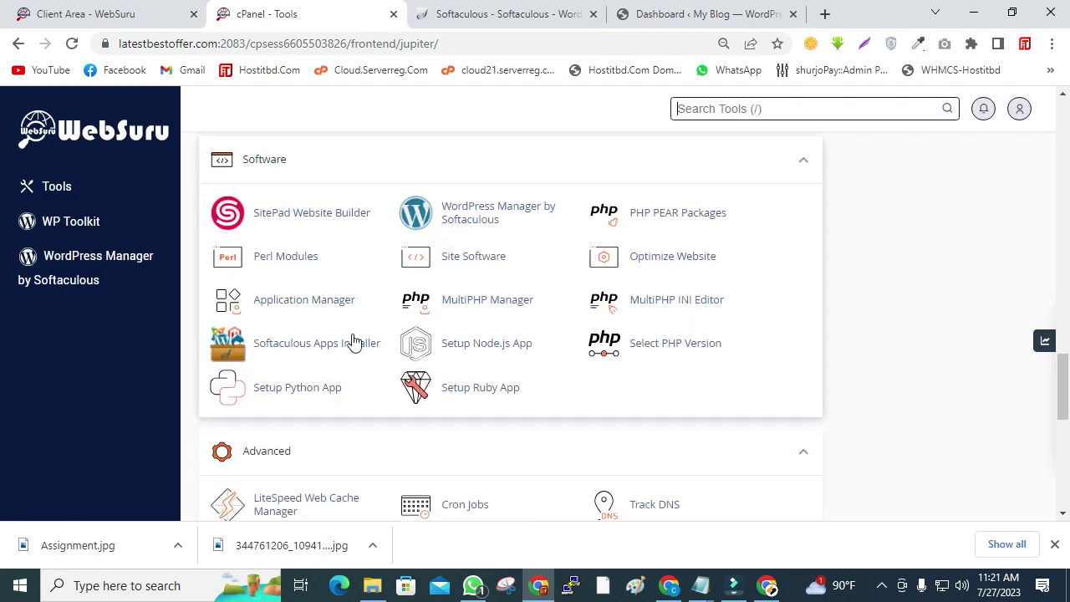
click(326, 349)
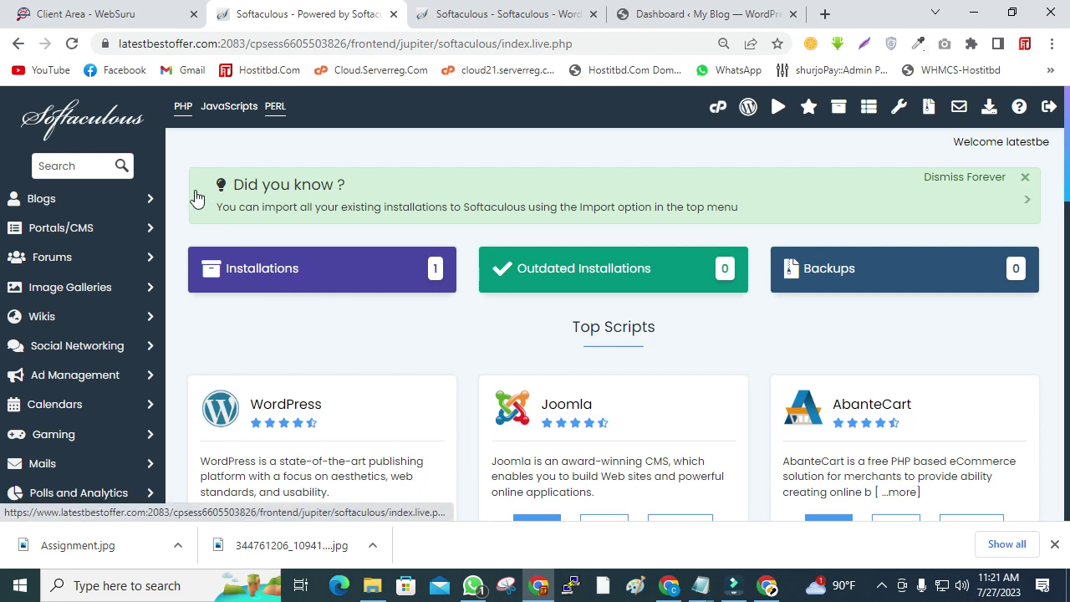
click(272, 269)
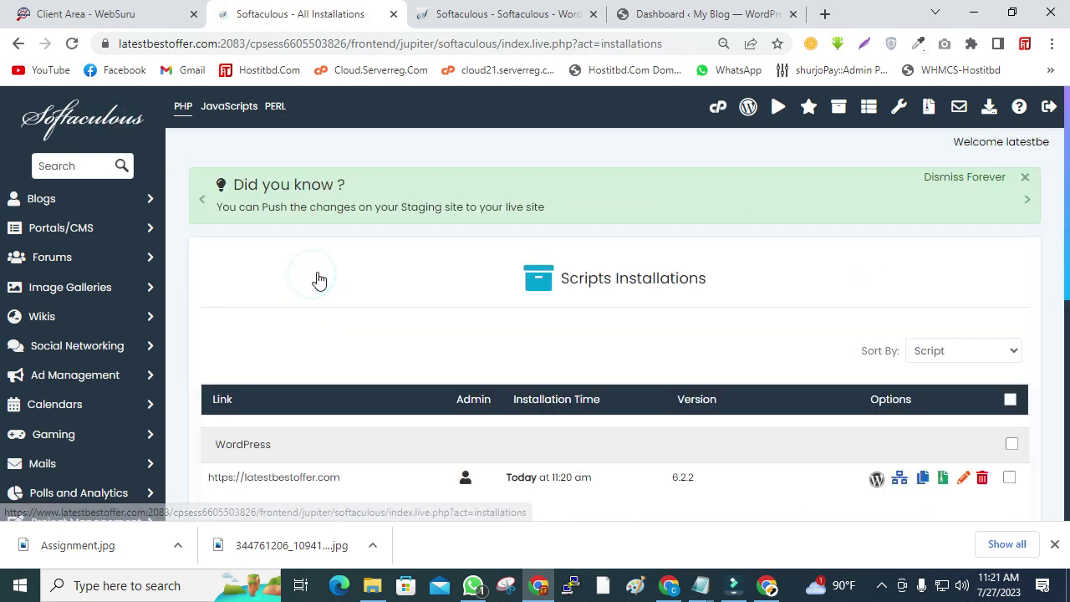
scroll(540, 376, down, 2)
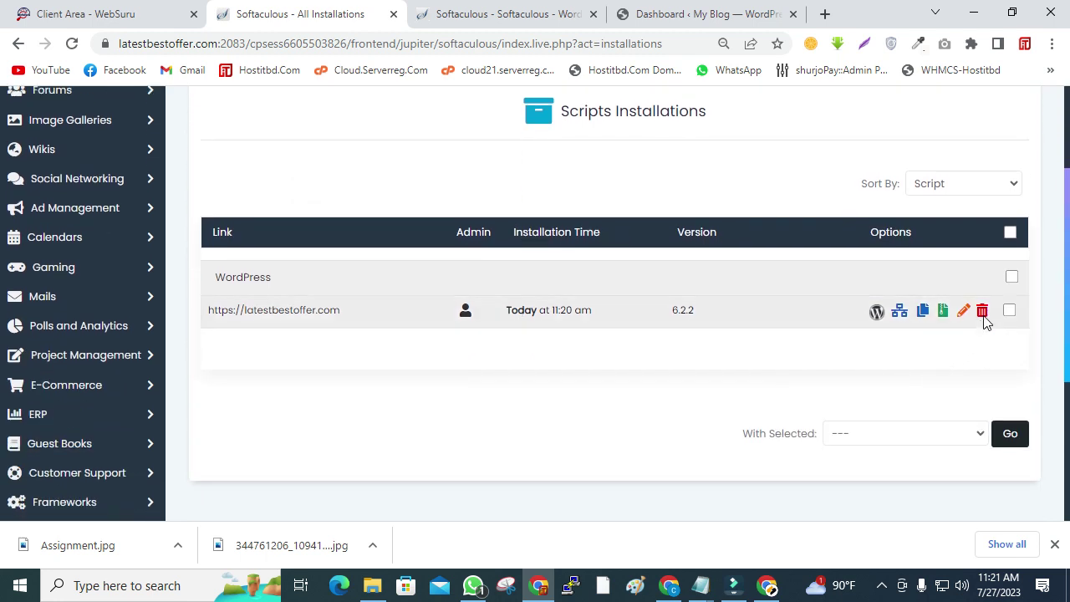
Remove the latestbestoffer.com WordPress installation and confirm the irreversible removal
click(984, 316)
scroll(703, 335, down, 5)
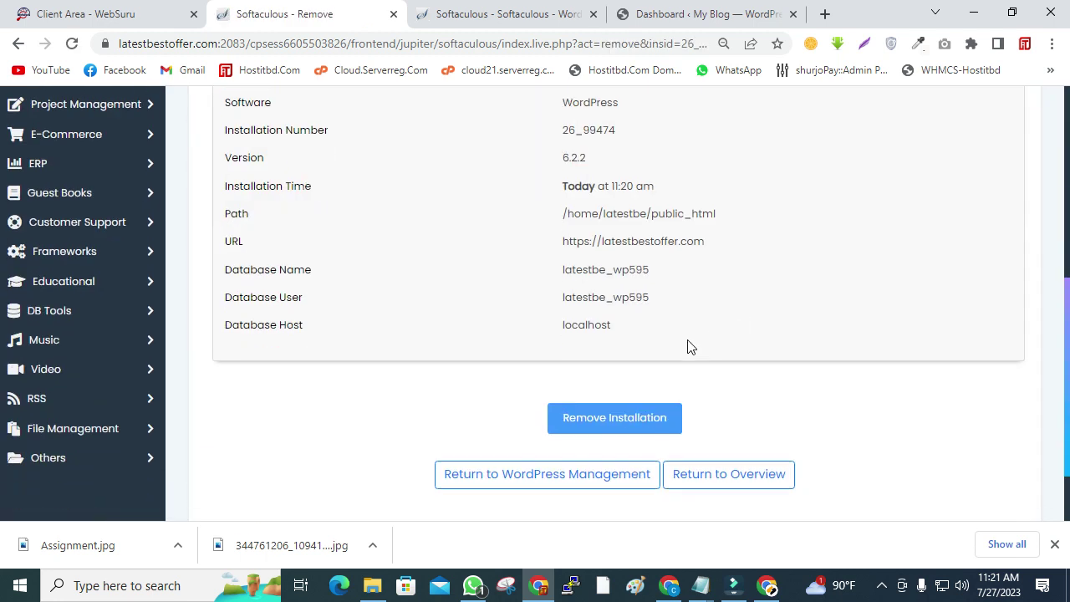
click(641, 424)
click(616, 154)
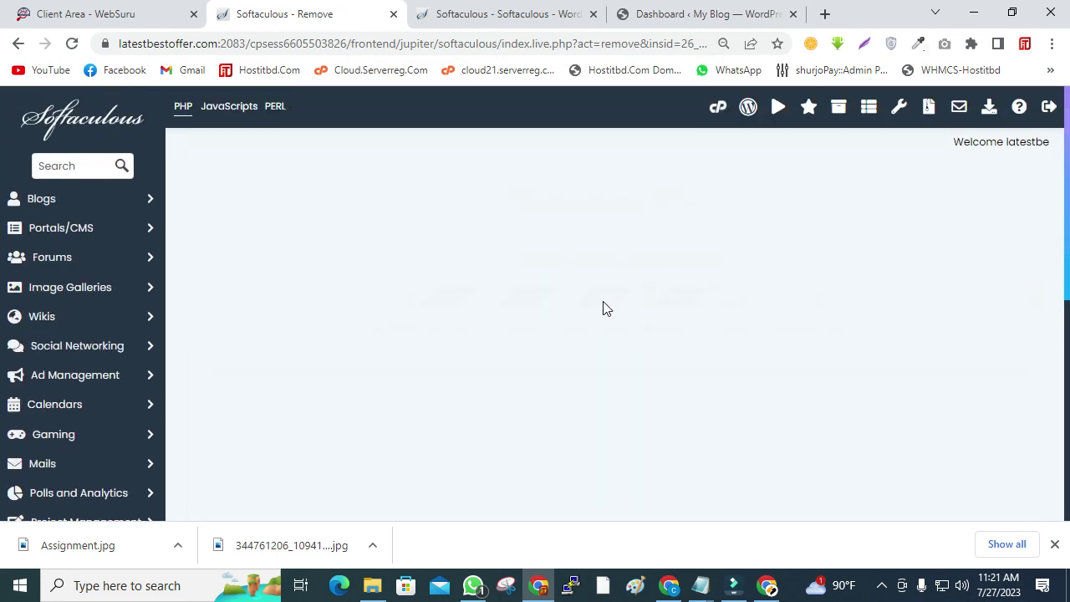
Reload the wp-admin page in the WordPress tab to verify it now returns 404
click(127, 123)
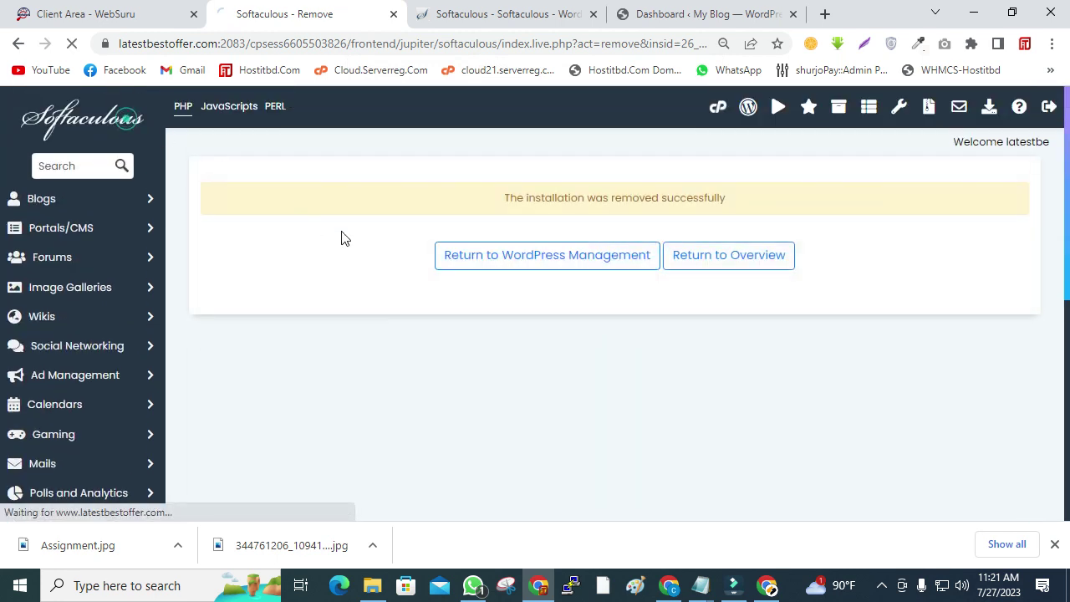
scroll(236, 328, down, 2)
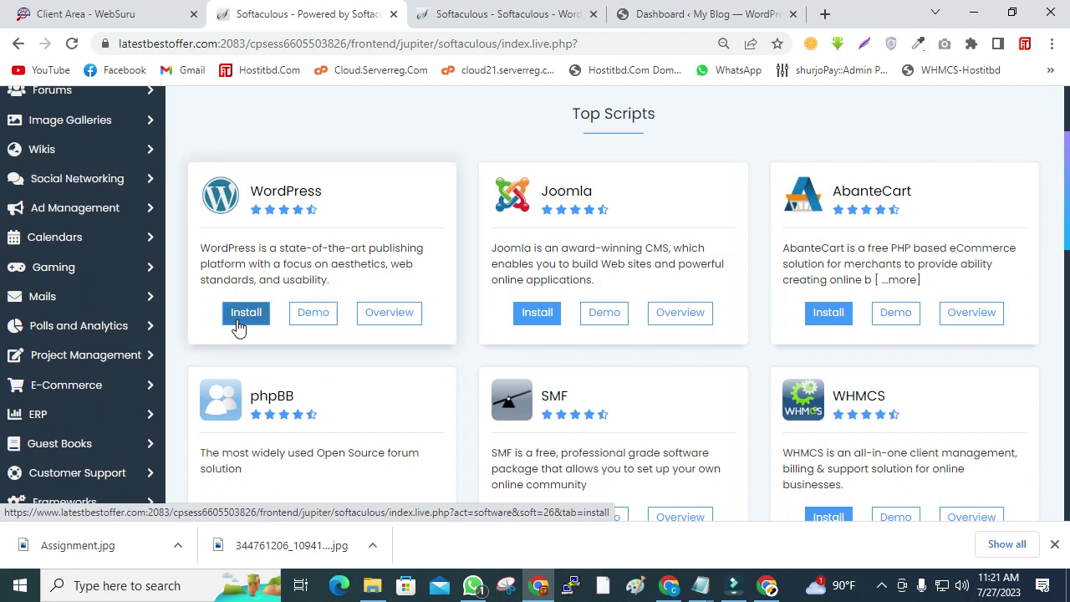
click(706, 7)
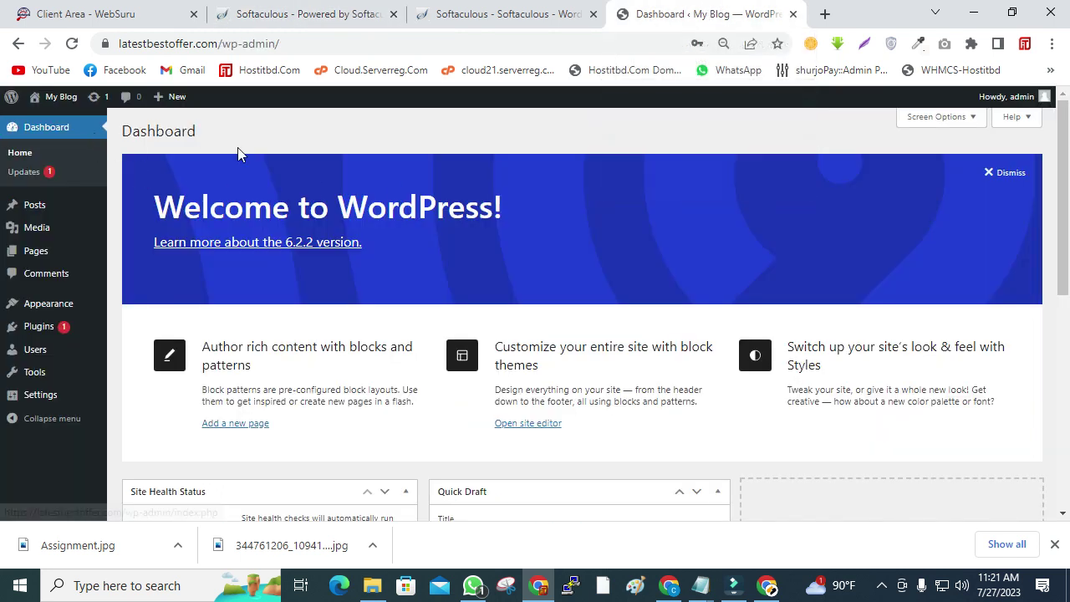
click(299, 44)
key(Return)
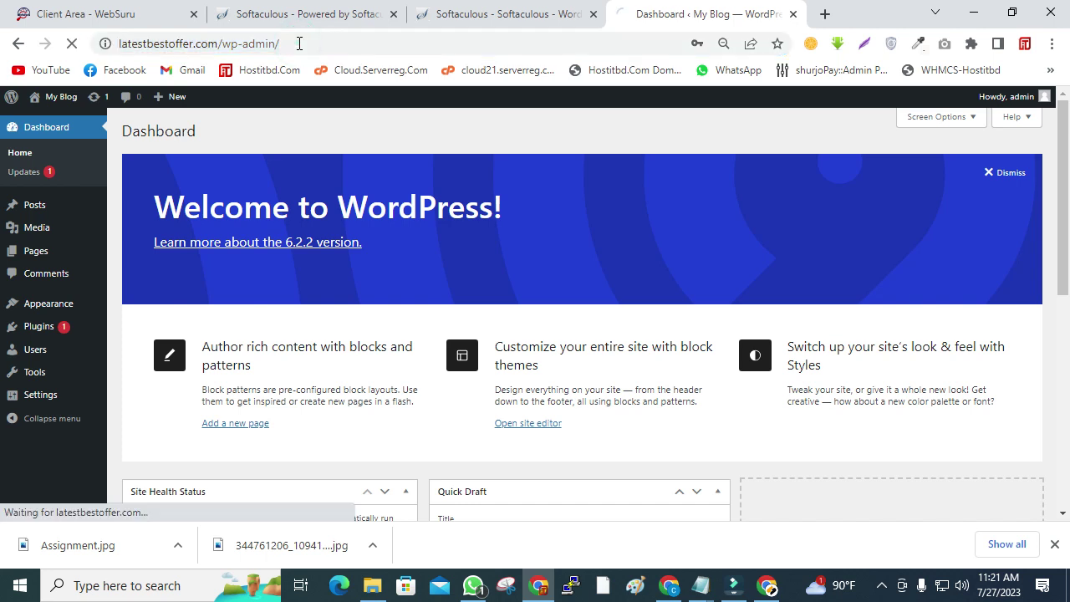